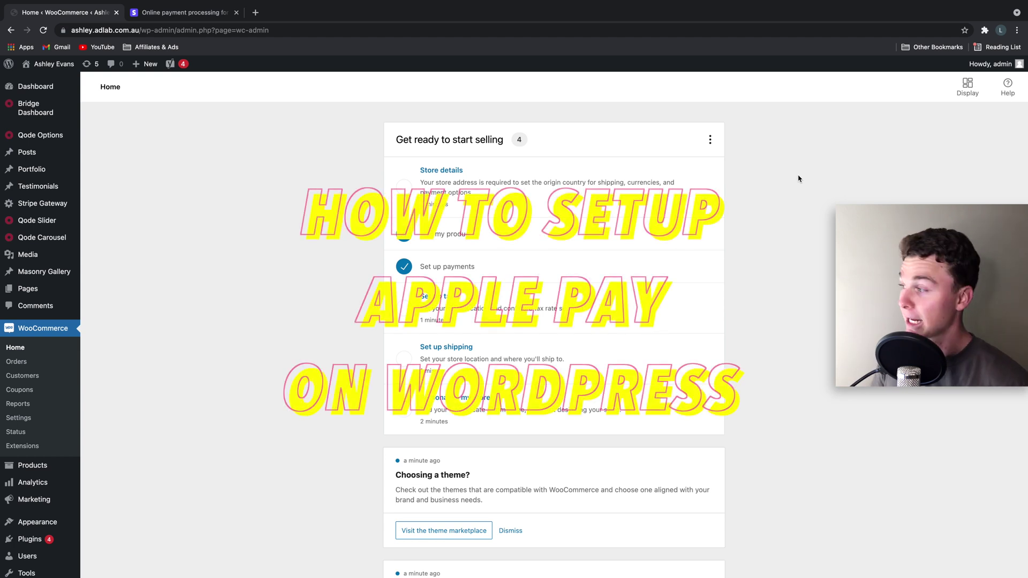
Step: Scroll the admin page and glance at the Stripe website tab before returning to WooCommerce
scroll(330, 195, down, 1)
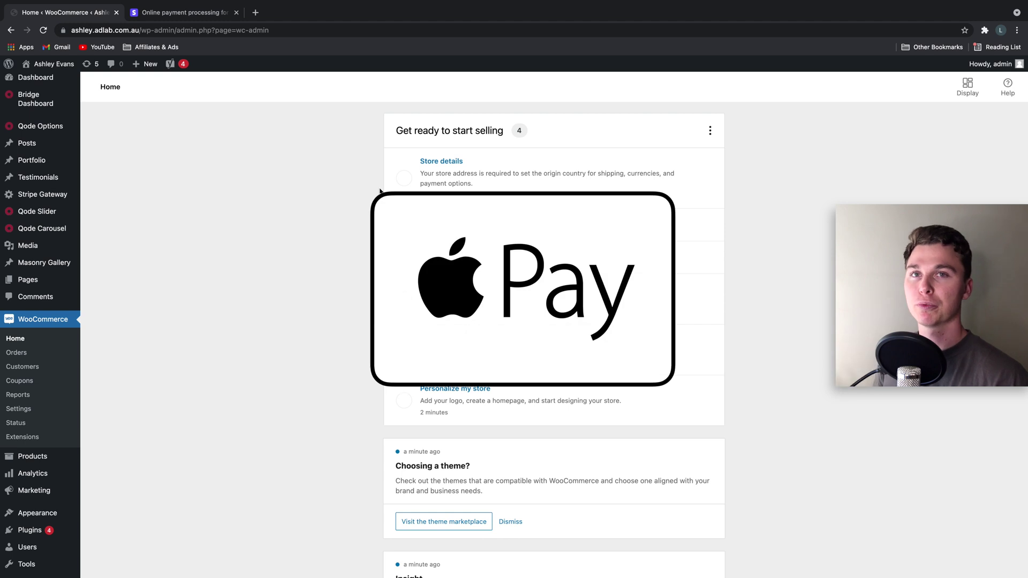
scroll(257, 167, up, 1)
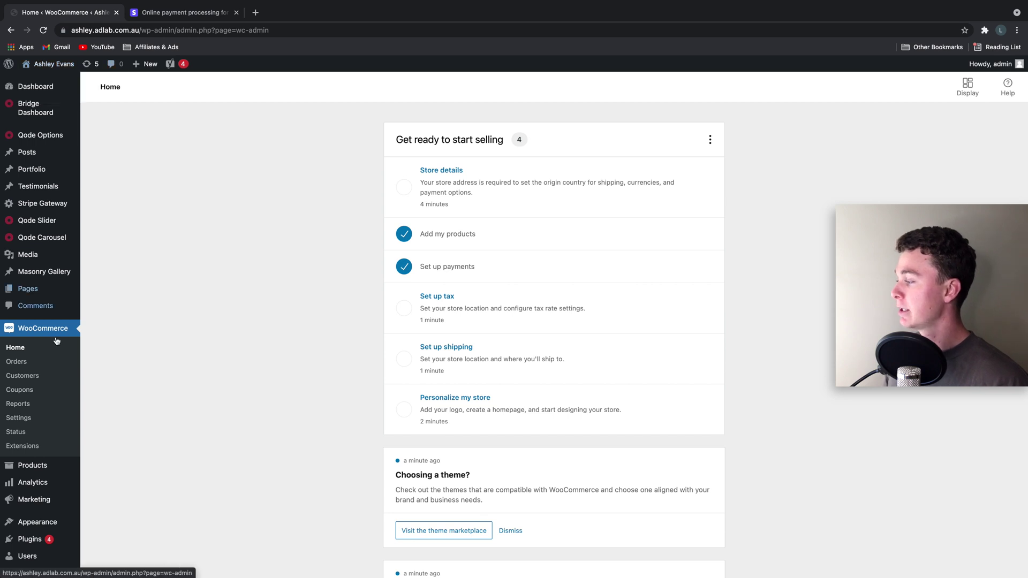
scroll(77, 309, down, 3)
scroll(76, 309, down, 2)
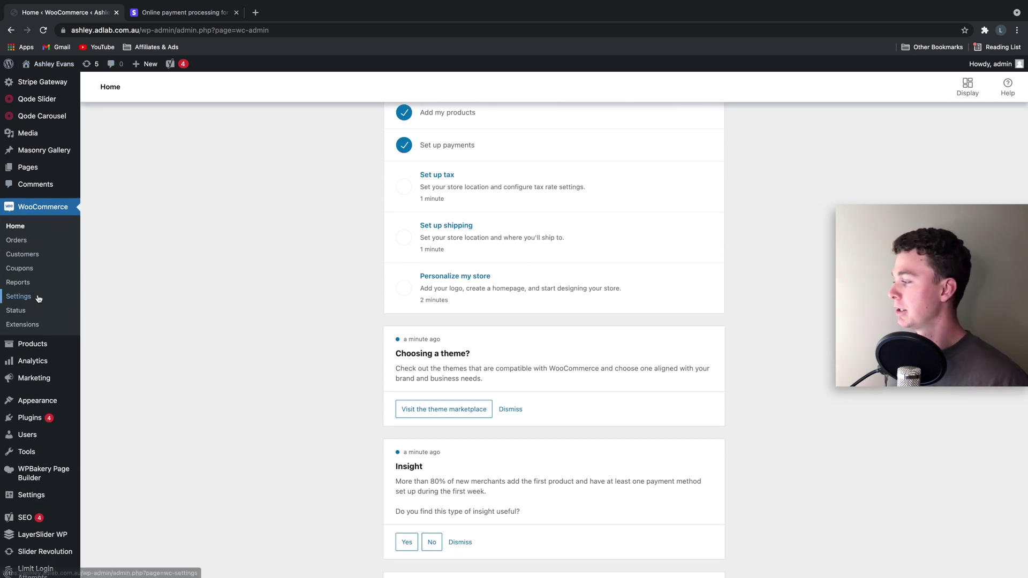
mouse_move(59, 348)
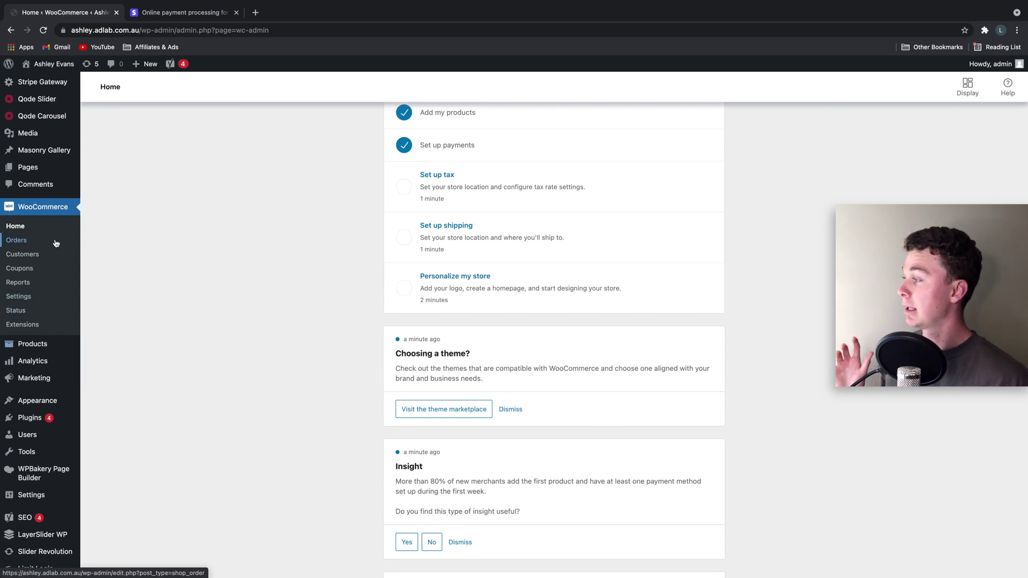
click(166, 12)
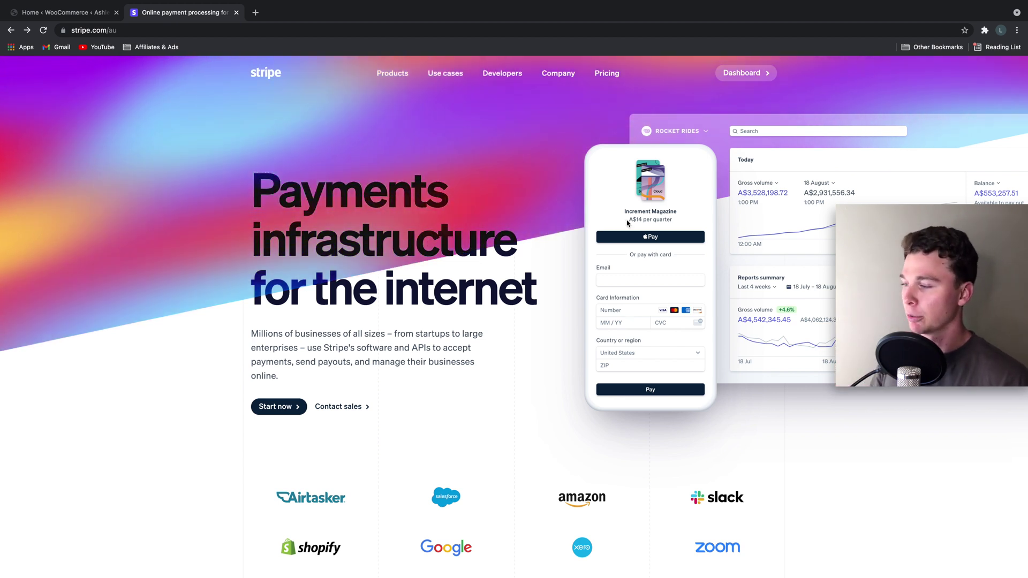
mouse_move(47, 3)
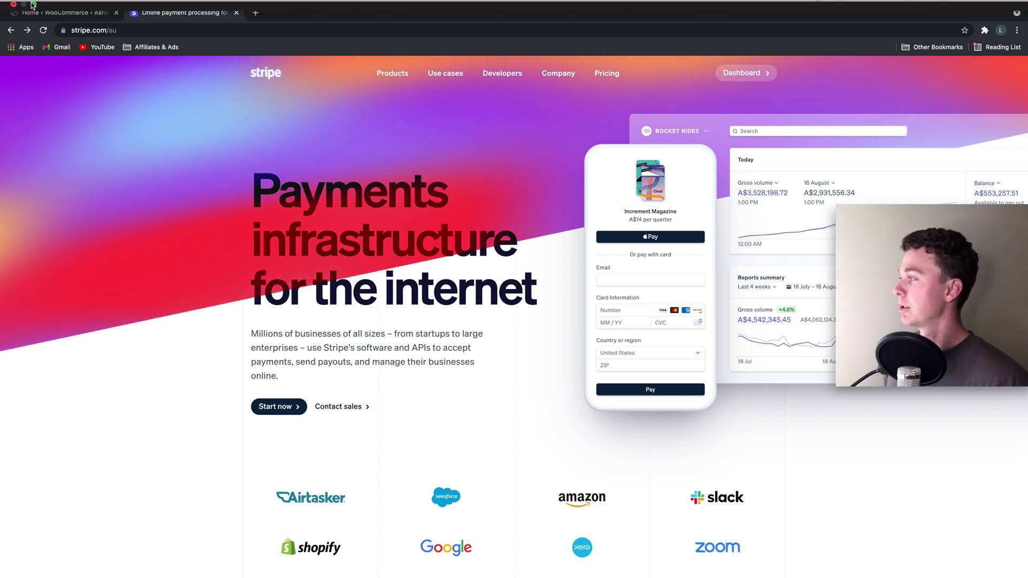
click(47, 39)
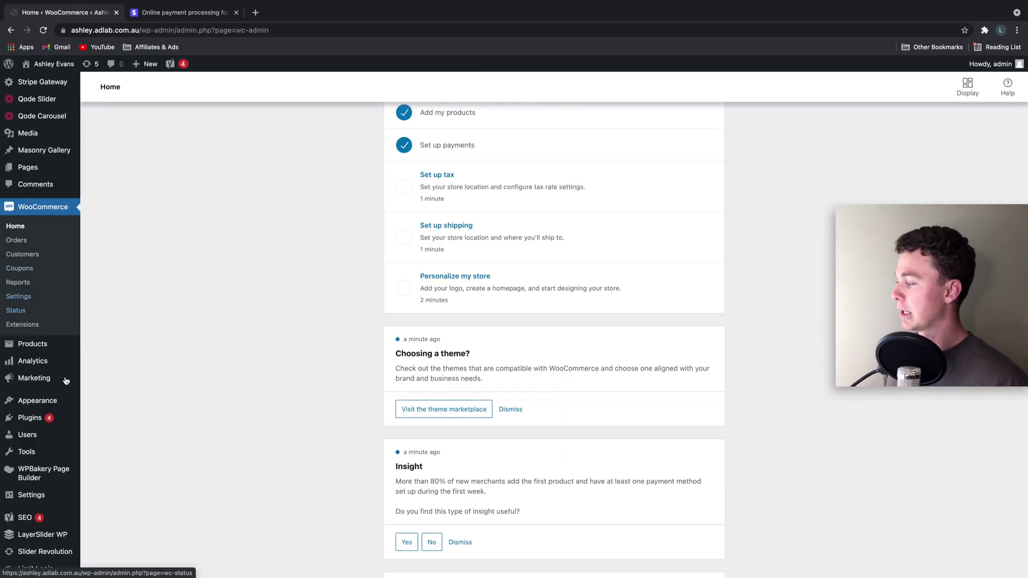
Step: Search the Add Plugins page for 'stripe'
mouse_move(47, 422)
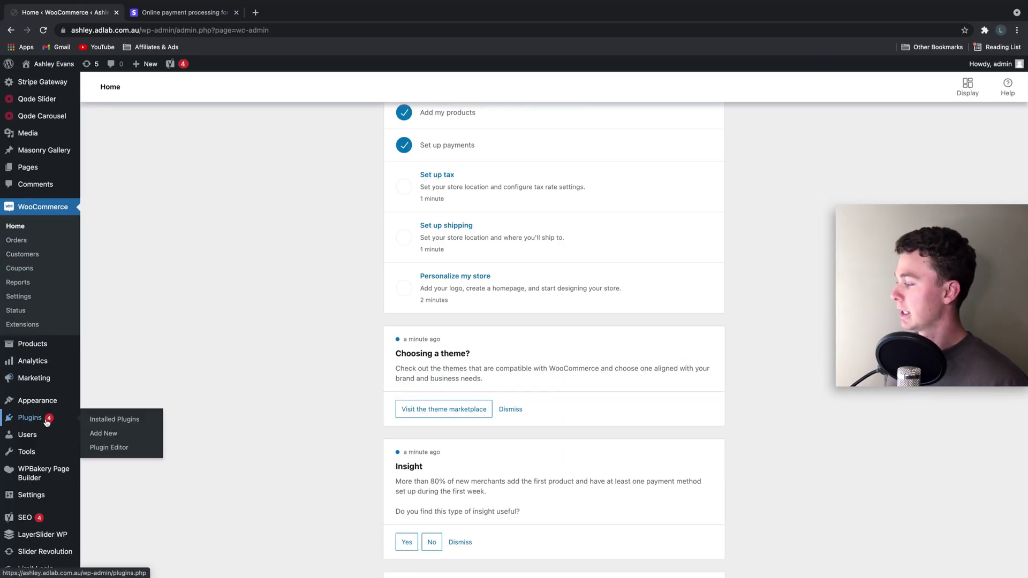
click(118, 433)
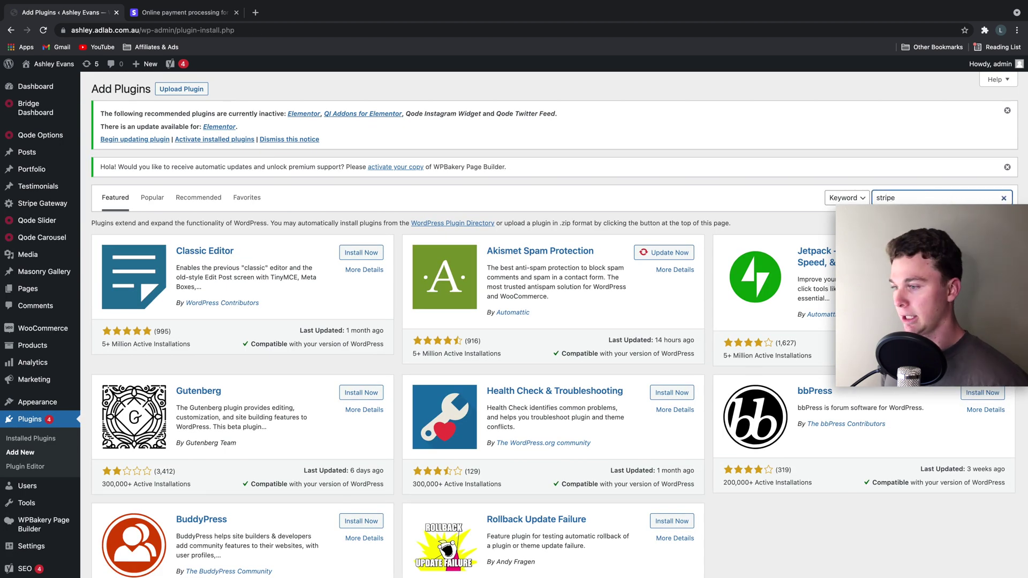
key(Return)
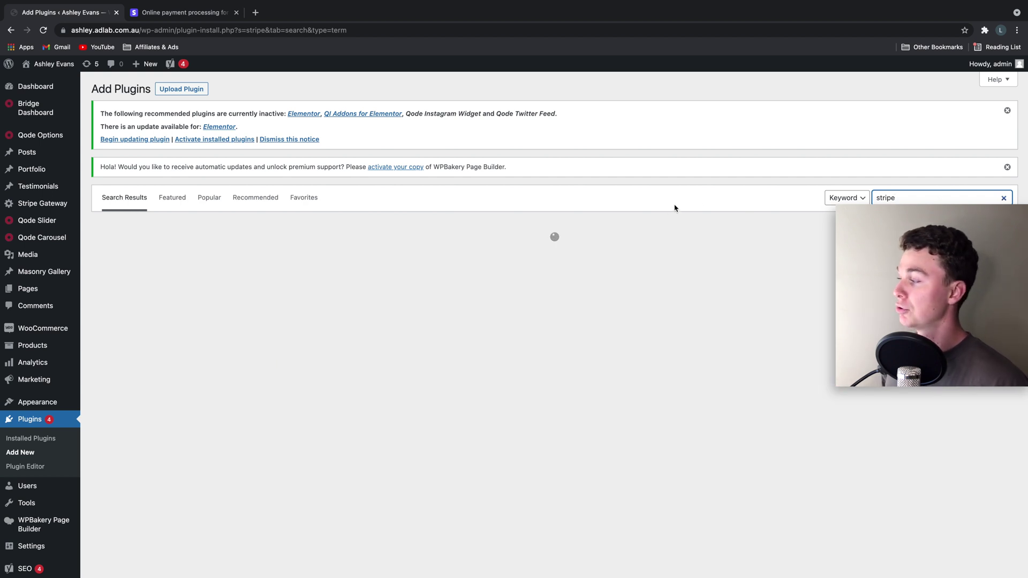
scroll(492, 191, down, 2)
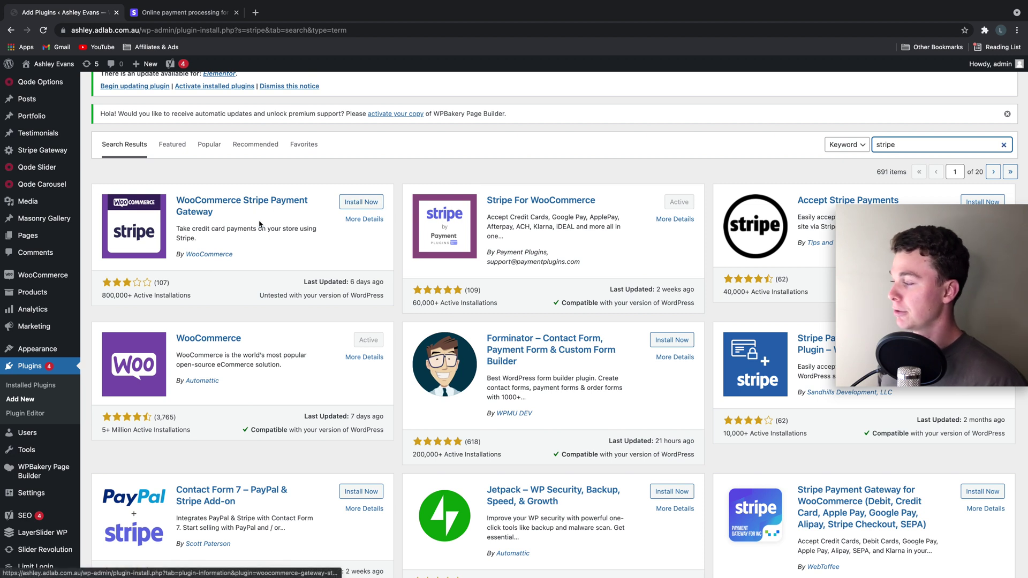
Step: Point out the WooCommerce-made plugin and the already-active Stripe For WooCommerce card
drag(242, 256, 185, 255)
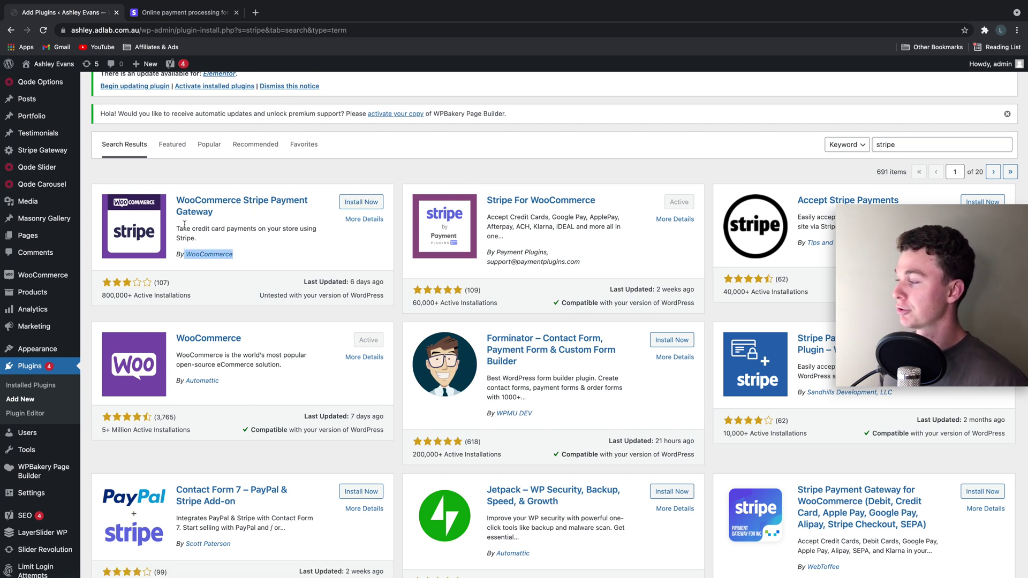
click(601, 260)
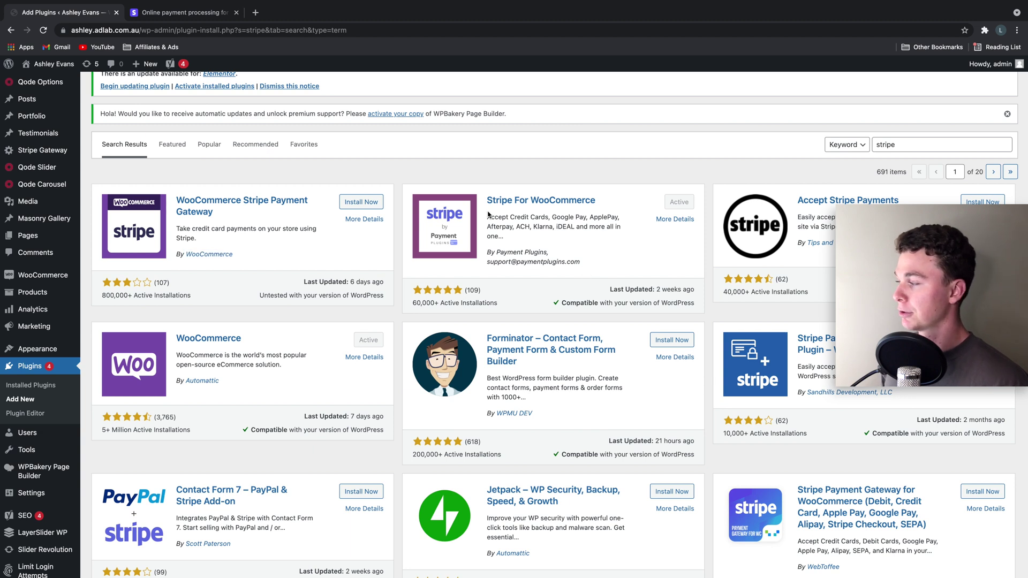
drag(488, 208, 537, 228)
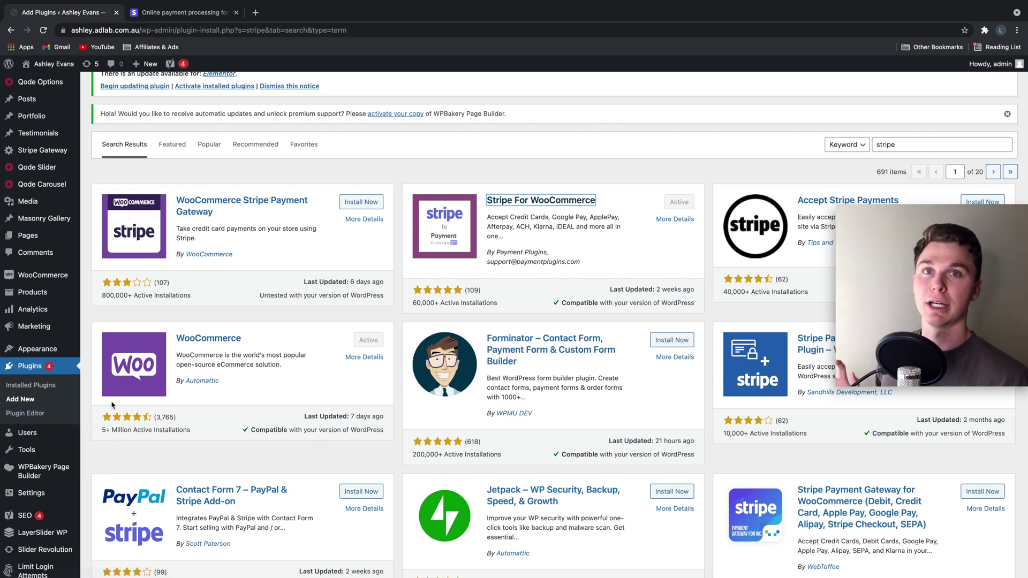
scroll(53, 428, up, 2)
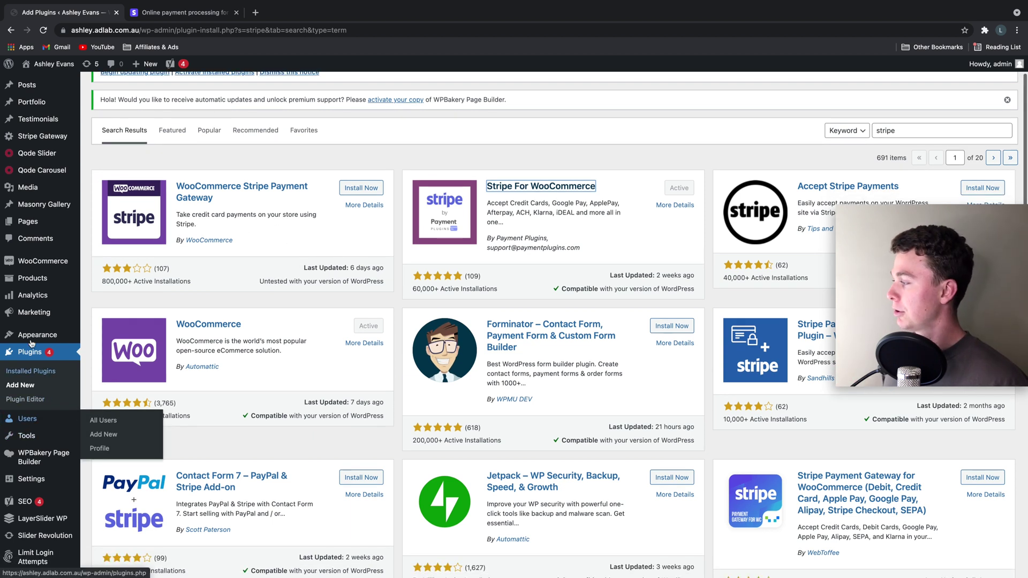
scroll(36, 338, up, 1)
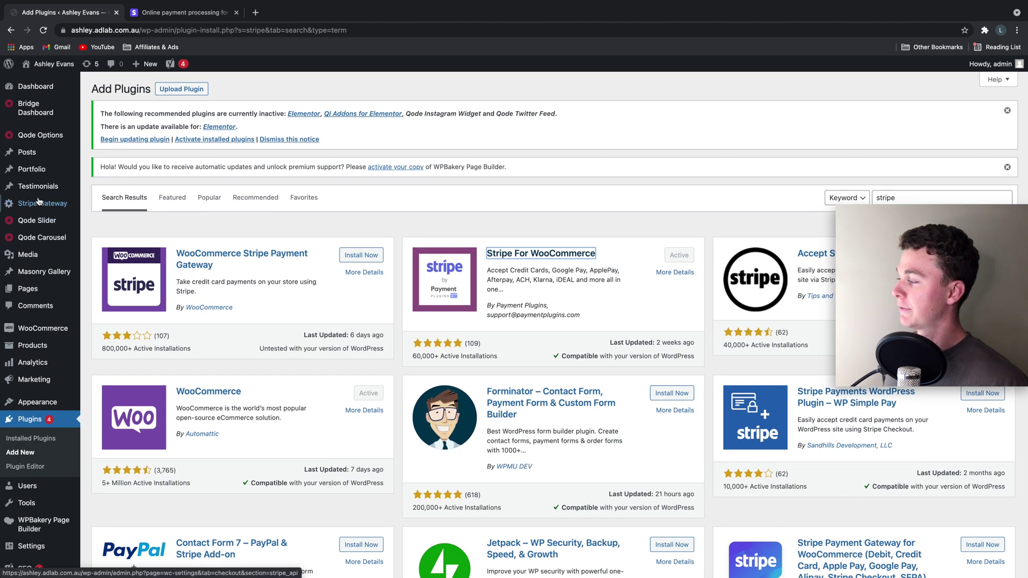
Step: Open the Stripe Gateway API Settings and review that Mode is Test
click(38, 202)
scroll(40, 204, down, 1)
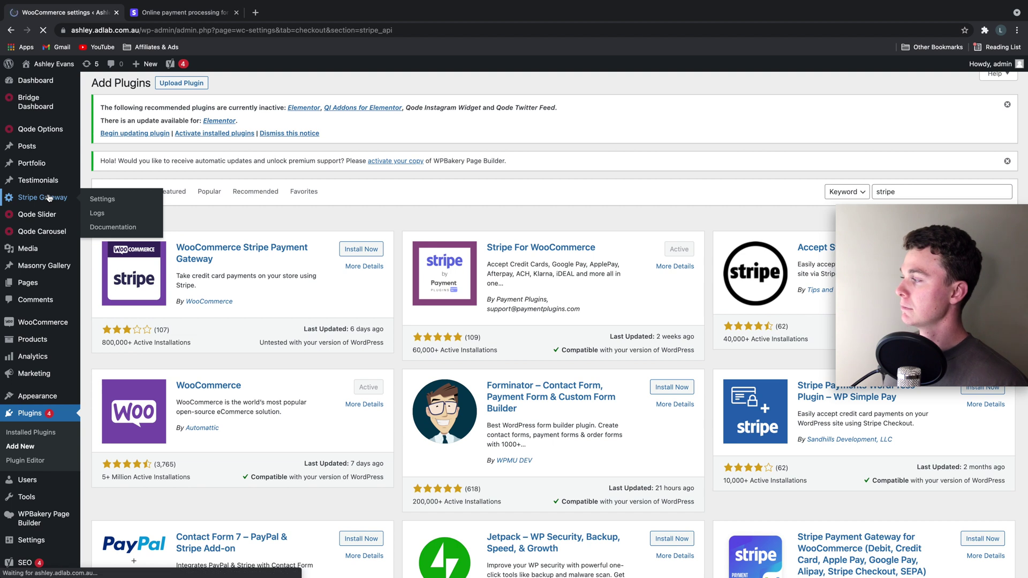
scroll(226, 316, down, 1)
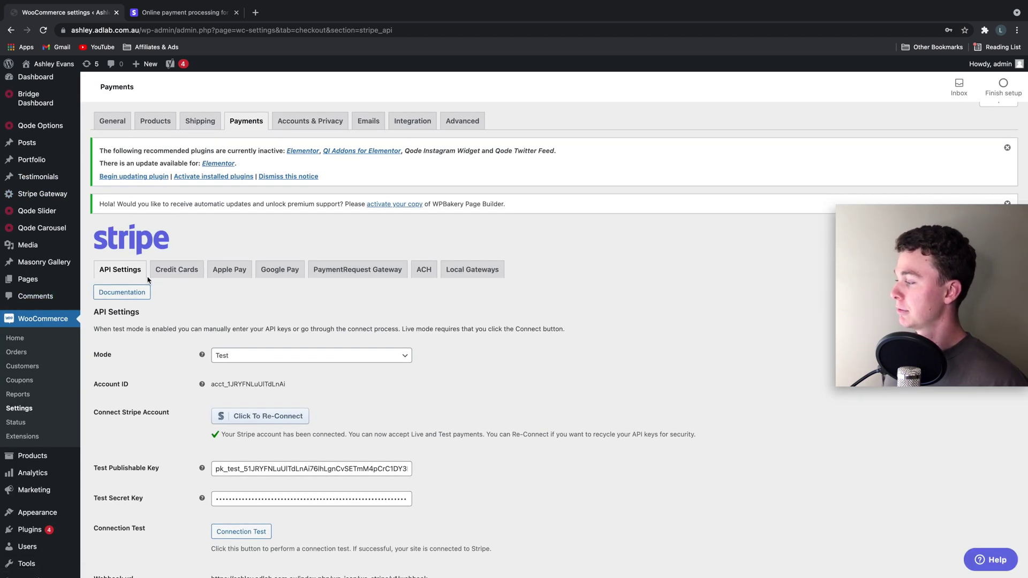
scroll(254, 394, down, 2)
Step: Check the Stripe website tab, then start re-connecting the Stripe account from the settings
click(185, 13)
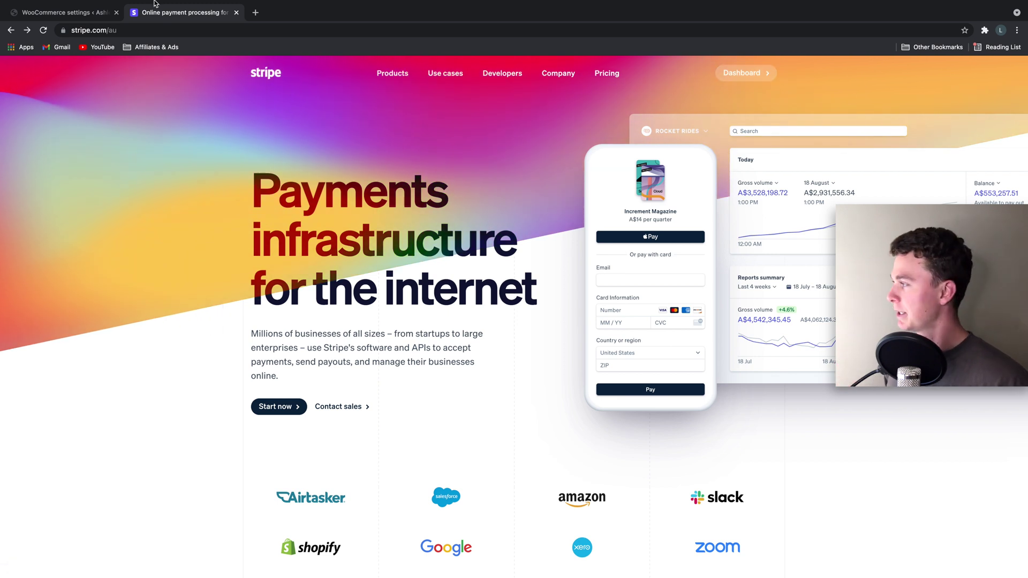
click(67, 18)
scroll(284, 369, down, 1)
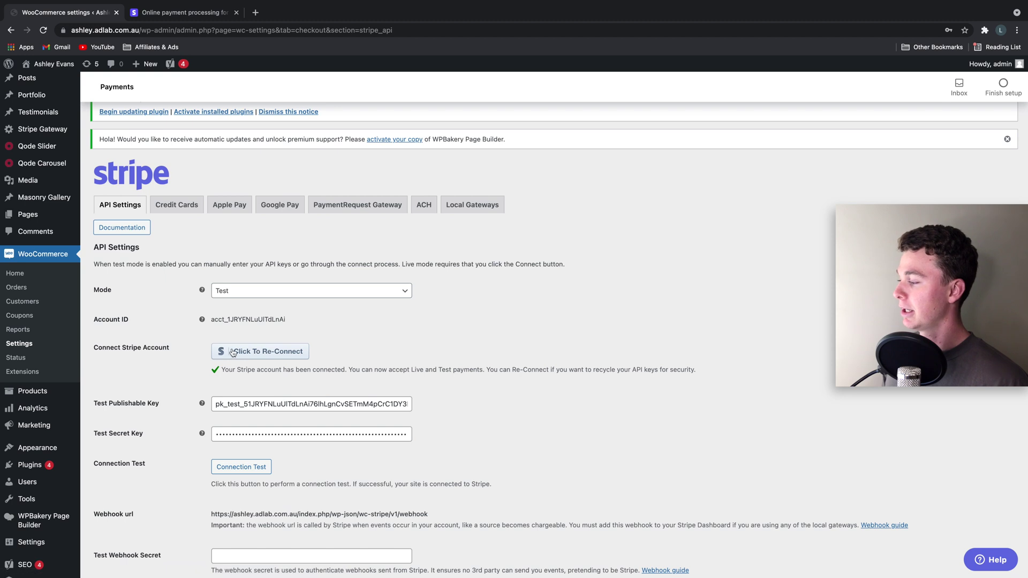
click(262, 354)
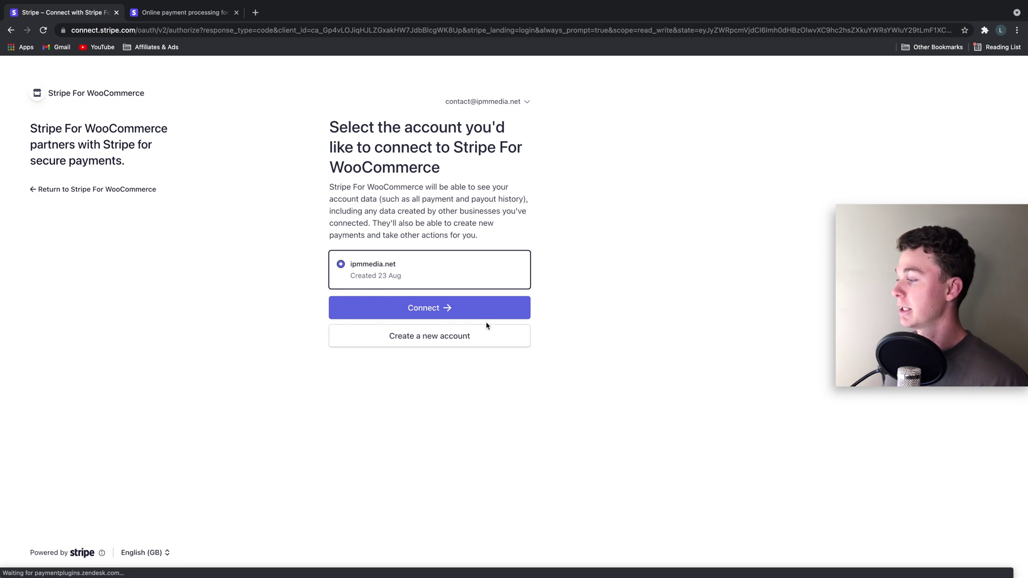
Step: Connect the listed Stripe account, then return to Stripe For WooCommerce without logging in
click(417, 304)
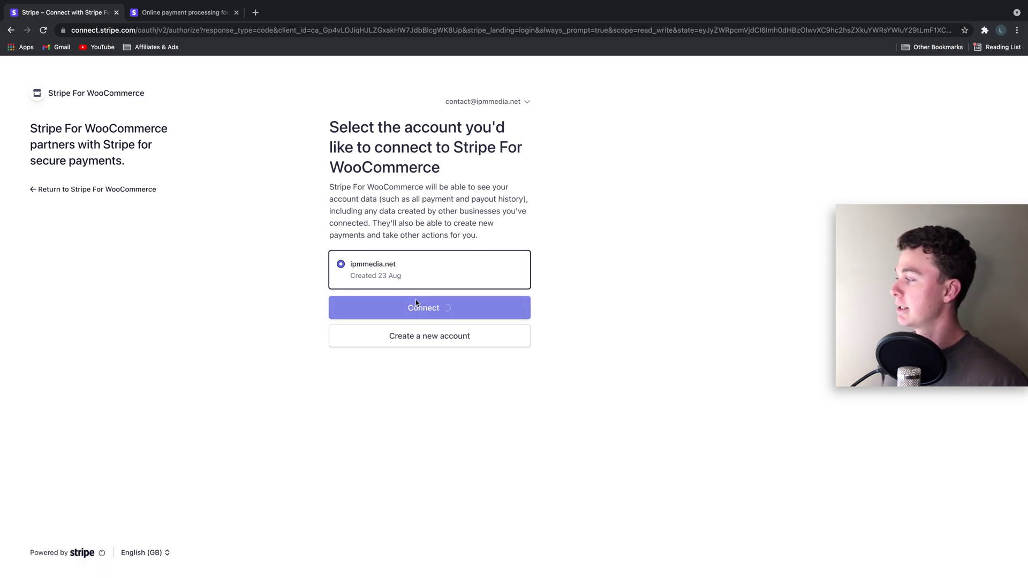
click(123, 191)
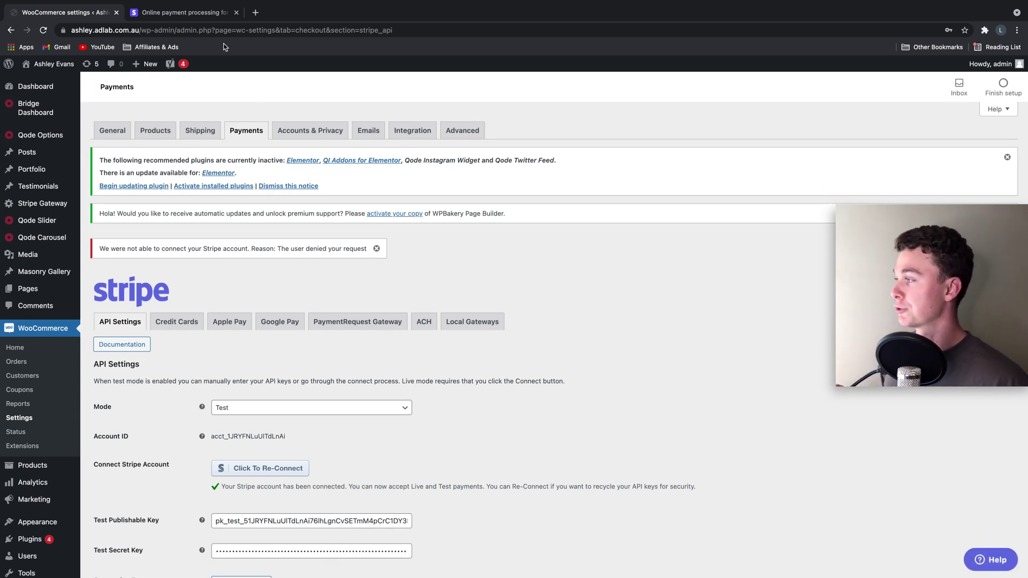
Step: Open Stripe's pricing page and highlight the 1.75% domestic rate and A$0.30 fee
click(205, 16)
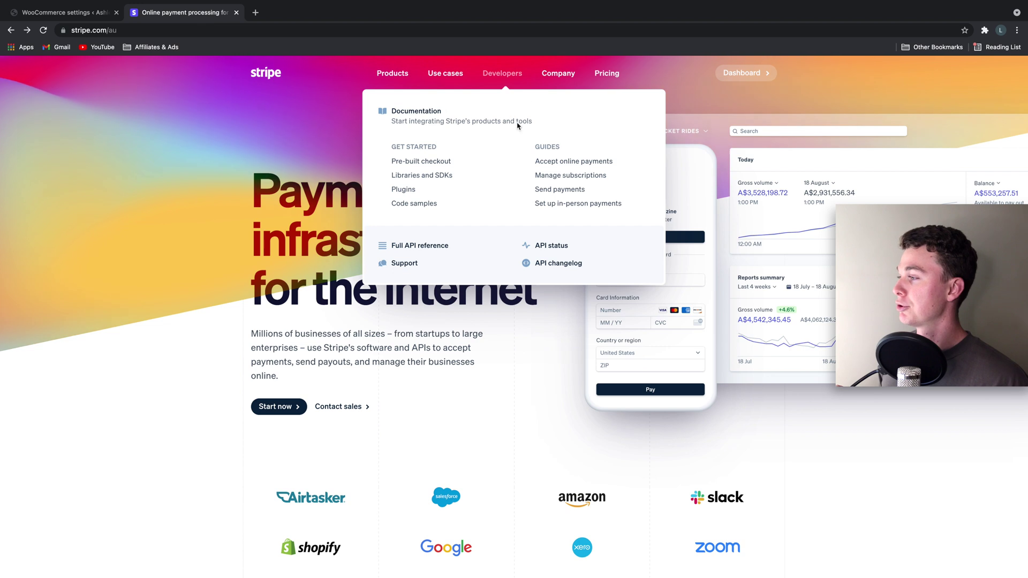
click(601, 74)
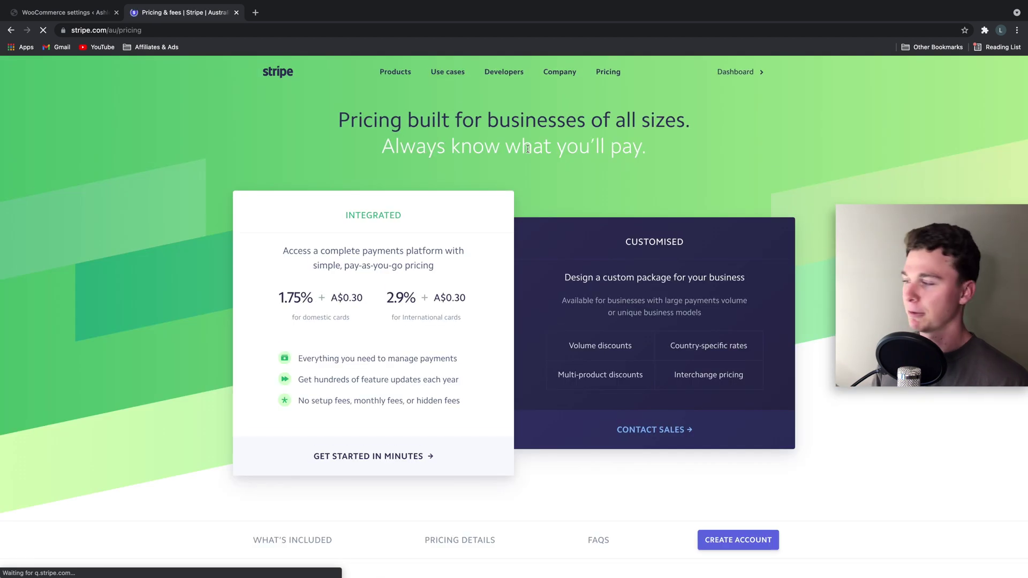
scroll(488, 193, down, 1)
drag(269, 276, 305, 262)
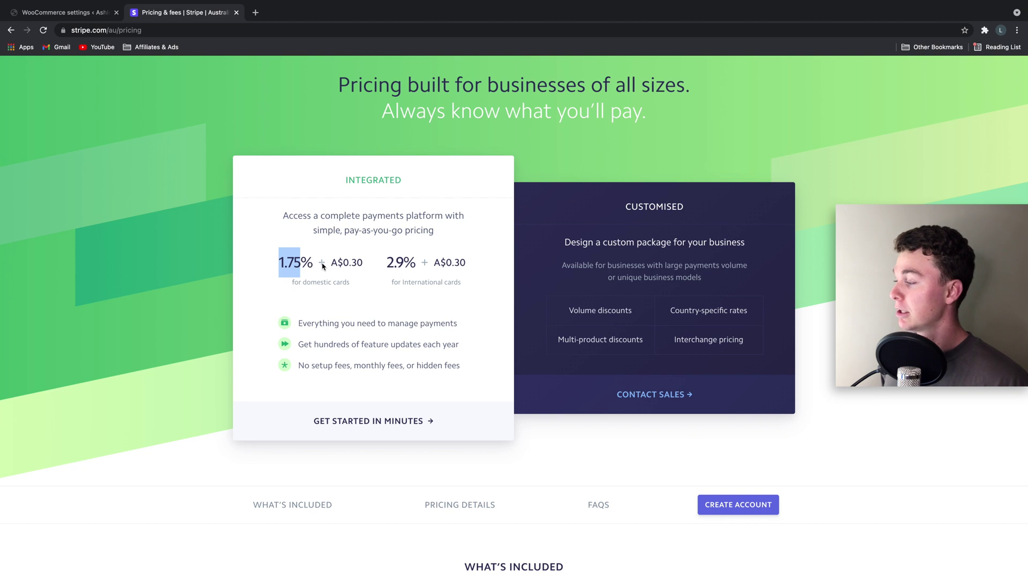
drag(337, 262, 391, 261)
click(64, 12)
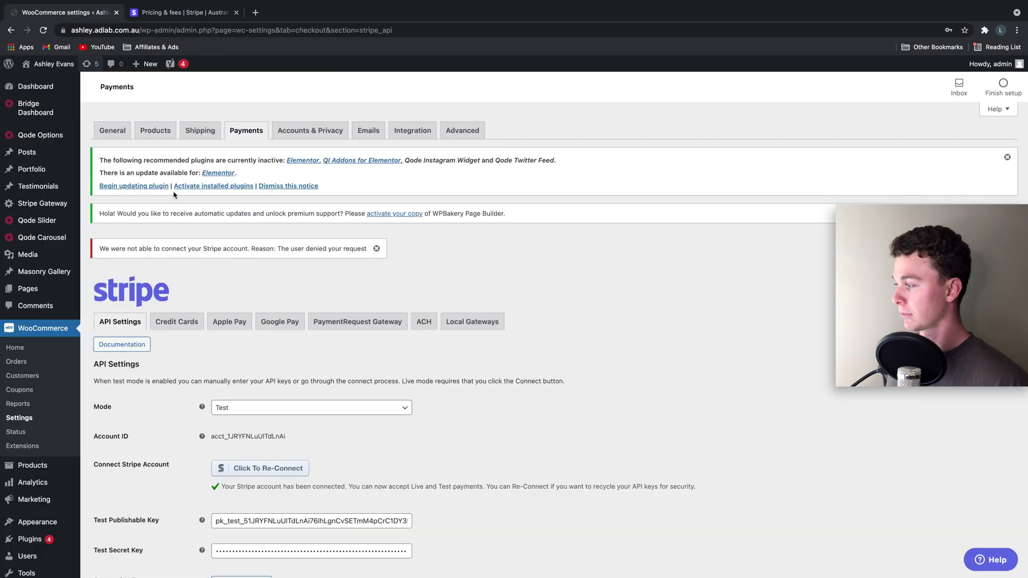
scroll(182, 324, down, 3)
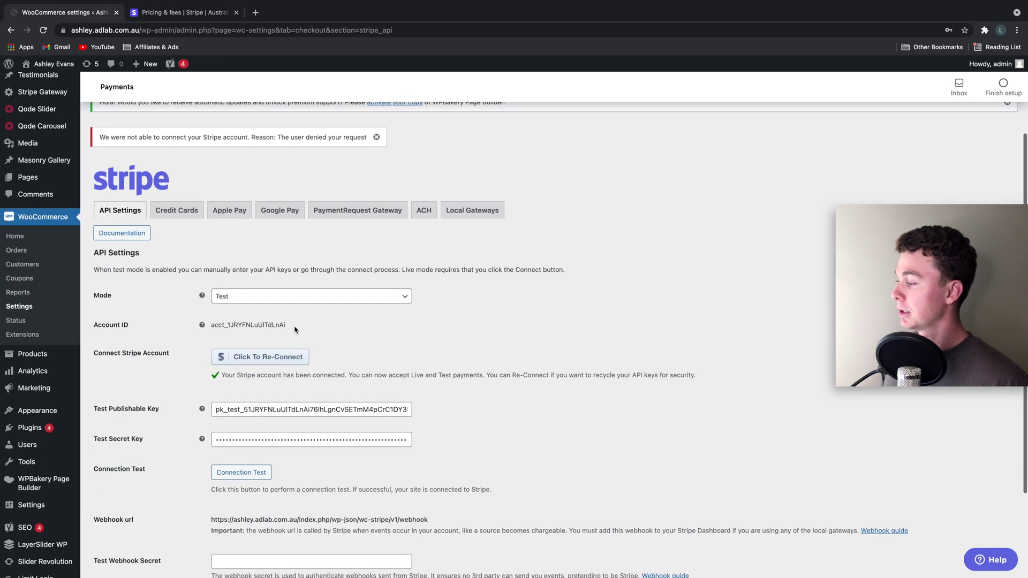
scroll(238, 298, down, 1)
scroll(278, 305, down, 1)
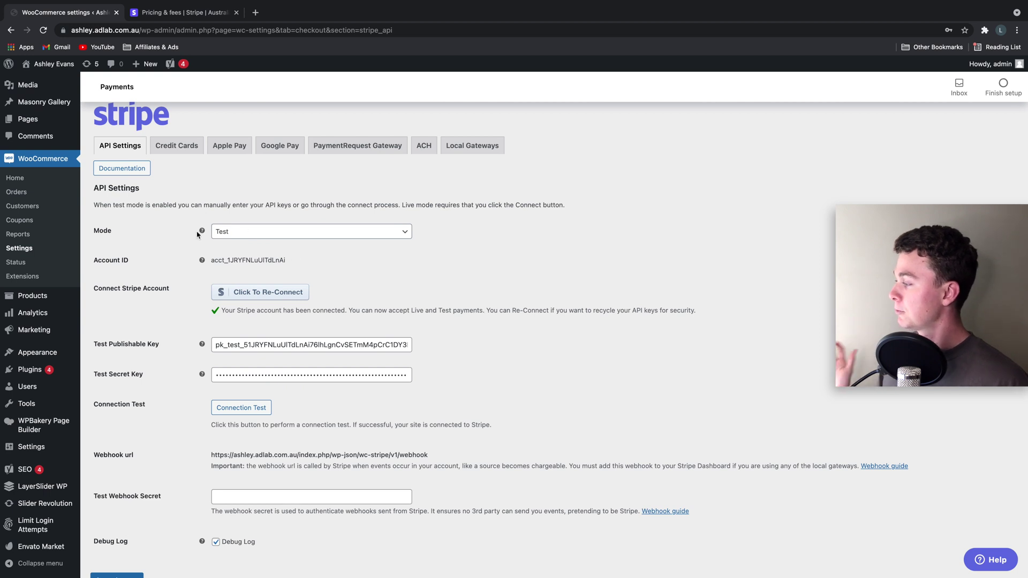
click(238, 232)
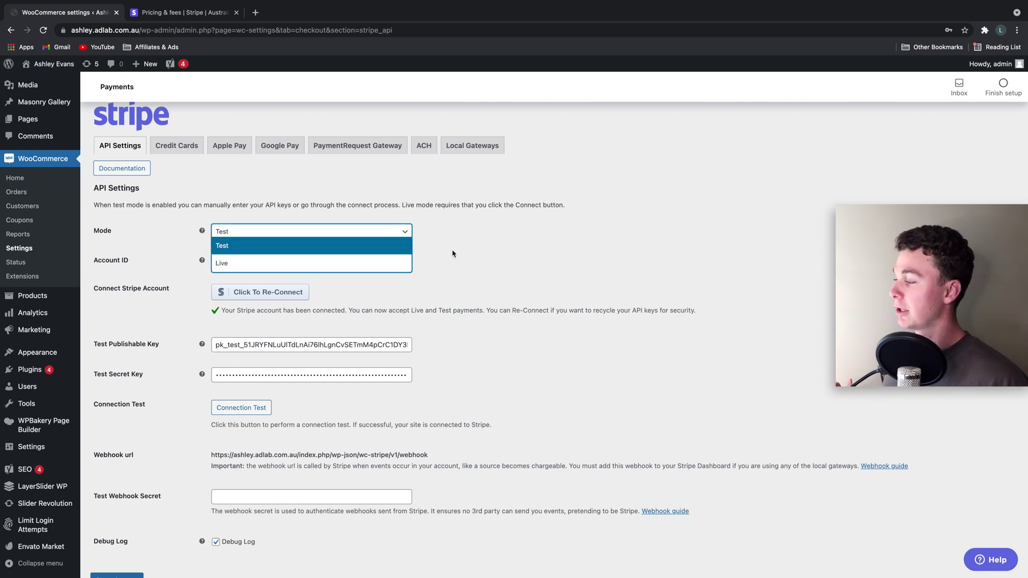
click(268, 246)
scroll(251, 230, up, 1)
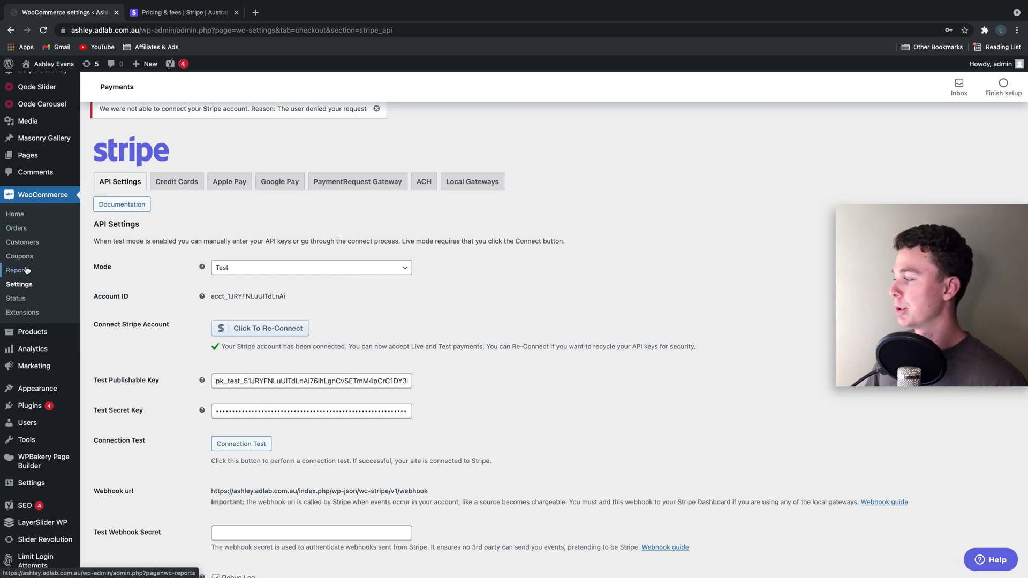
scroll(47, 214, down, 1)
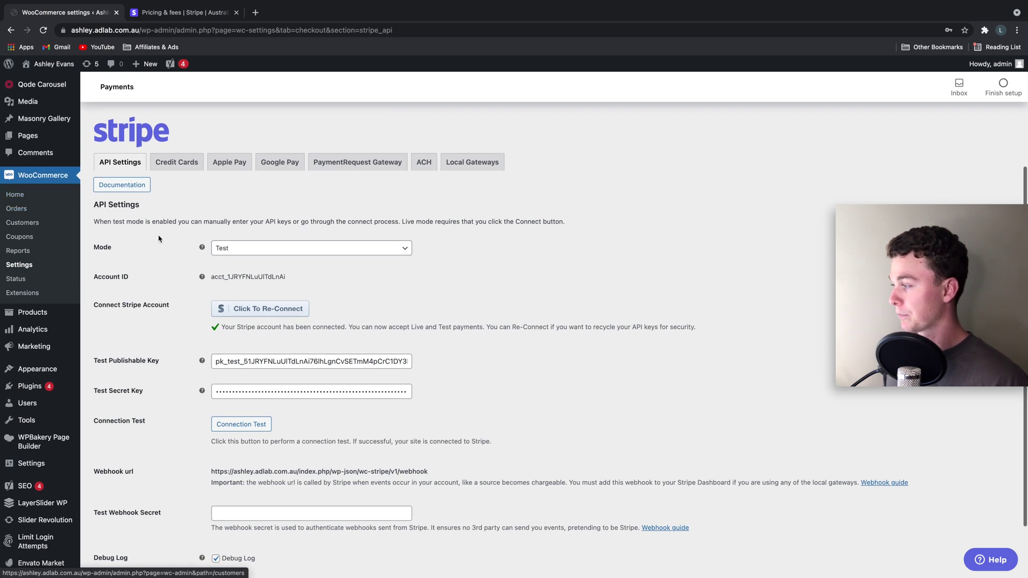
click(257, 248)
click(257, 264)
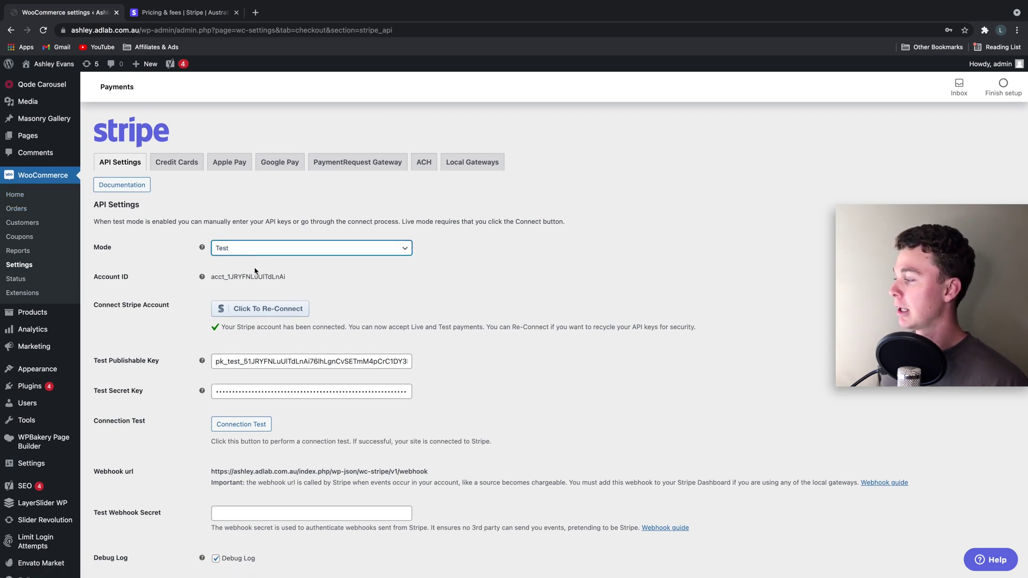
click(241, 251)
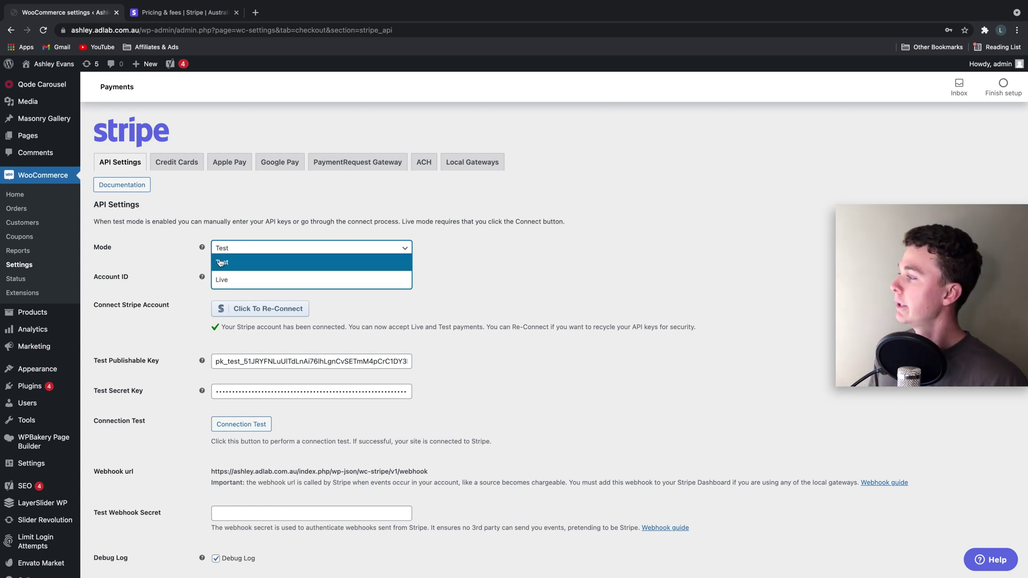
click(173, 13)
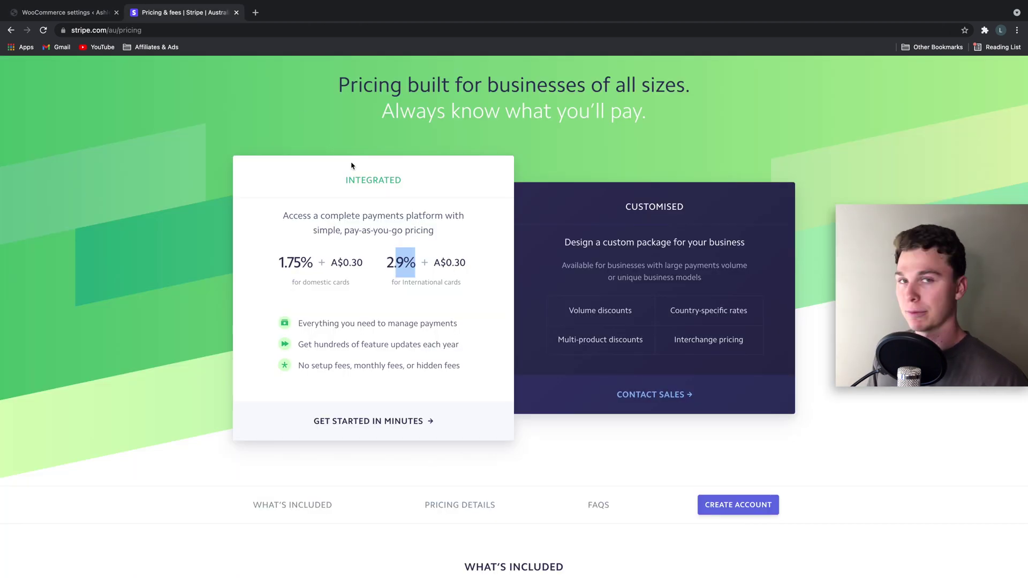
click(75, 13)
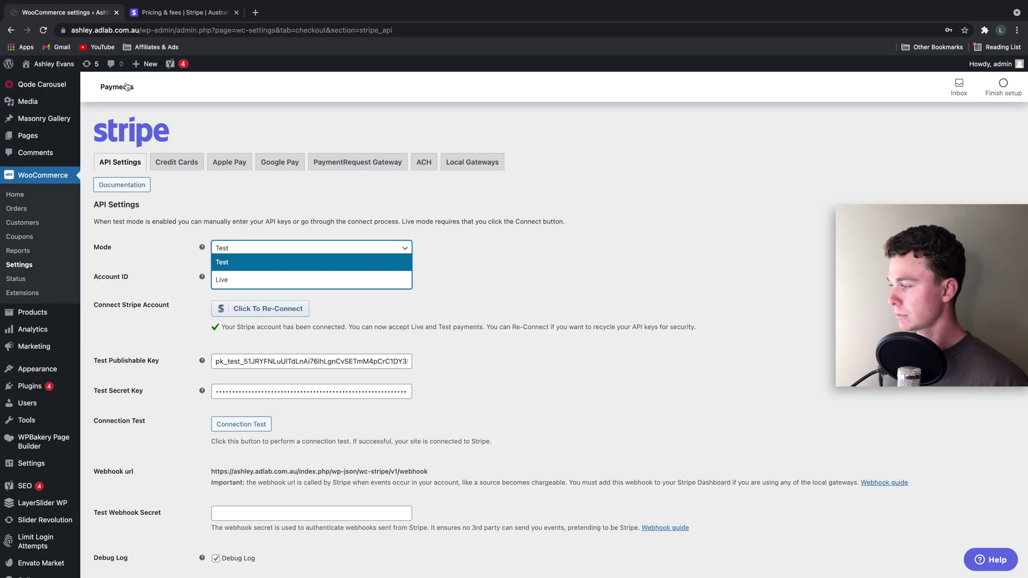
click(490, 319)
scroll(247, 375, down, 1)
scroll(247, 375, down, 1)
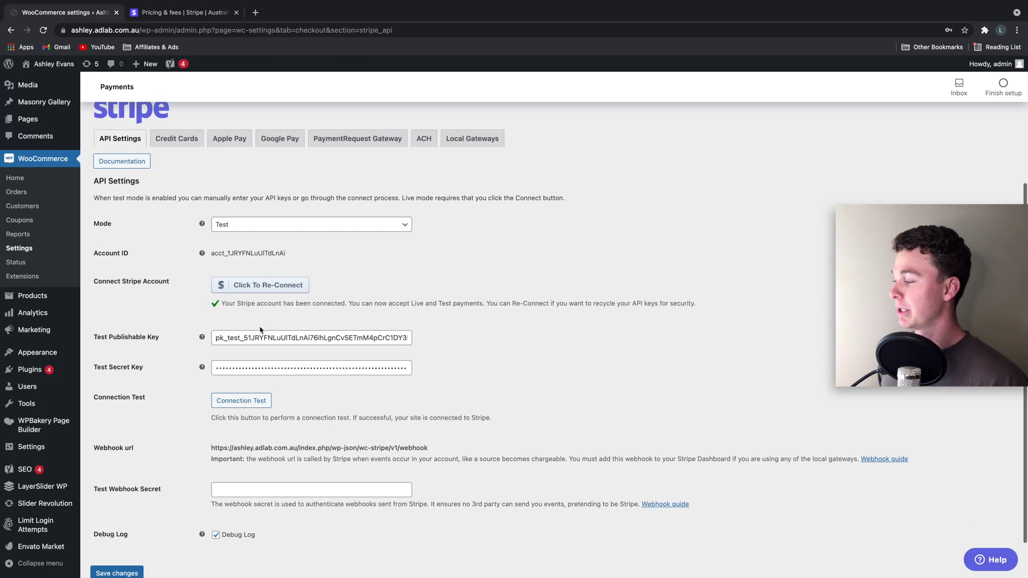
click(251, 401)
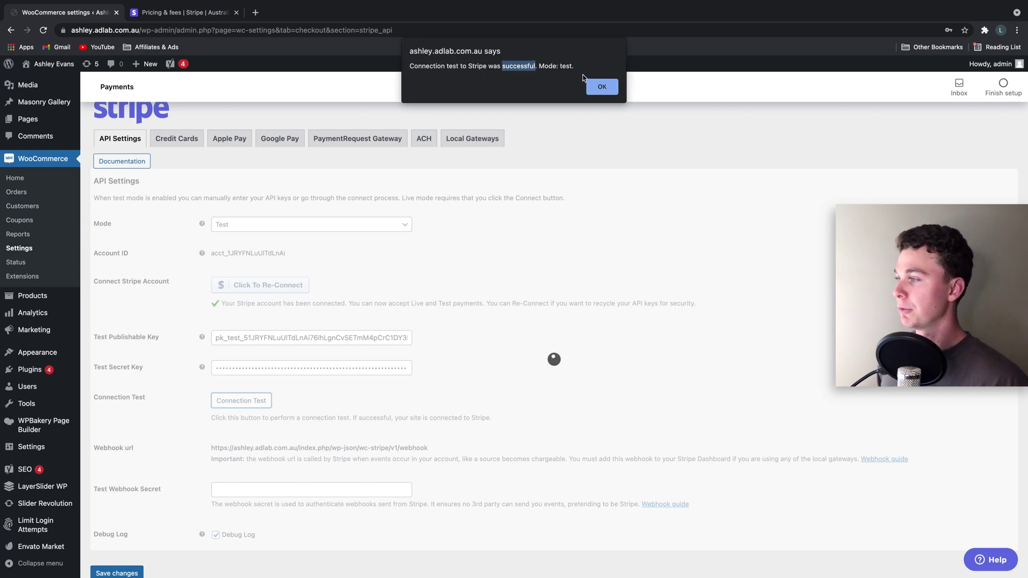
Step: Dismiss the successful connection test alert and go to the Apple Pay settings
click(601, 86)
scroll(321, 321, up, 1)
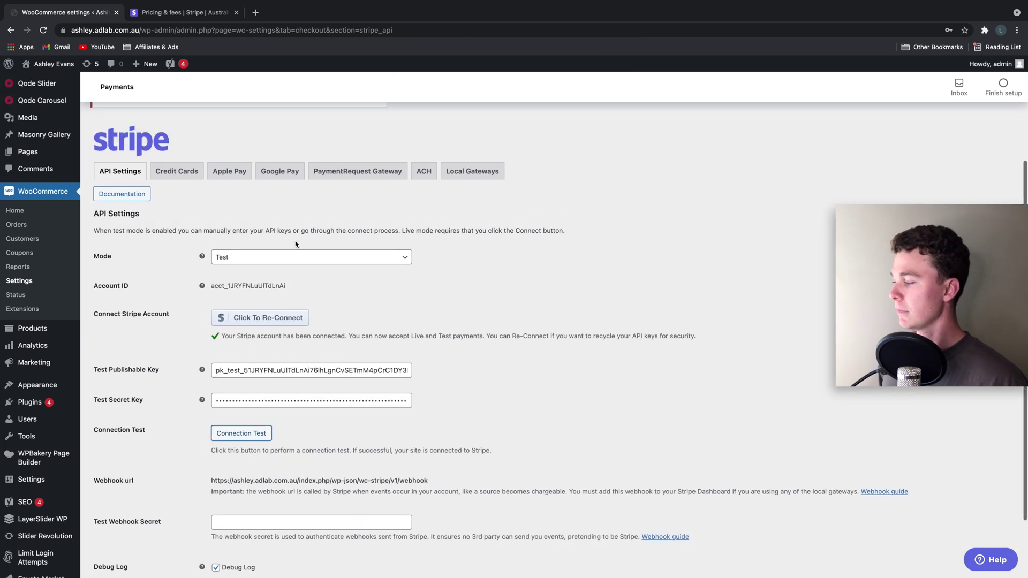
scroll(239, 353, up, 5)
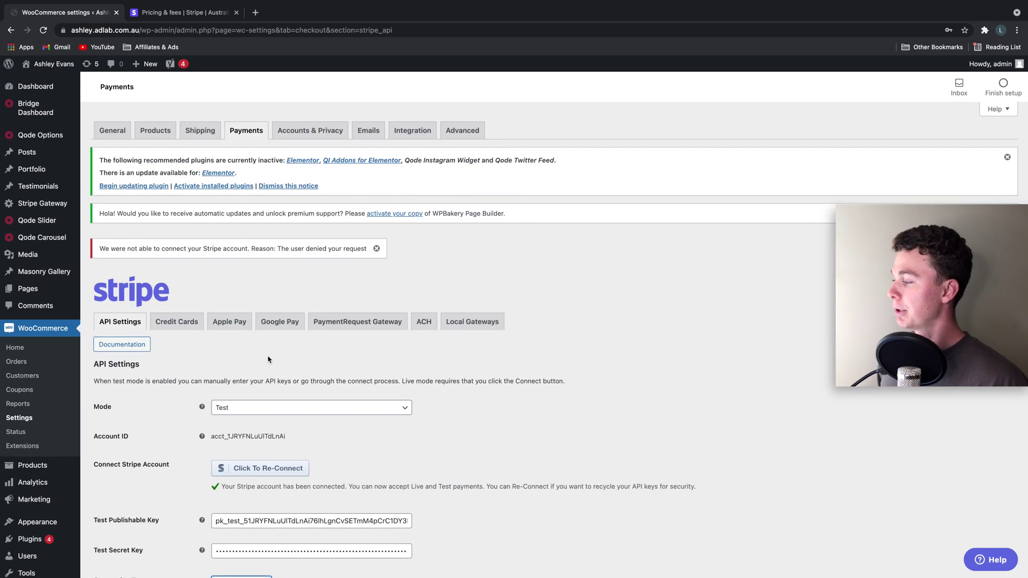
click(236, 327)
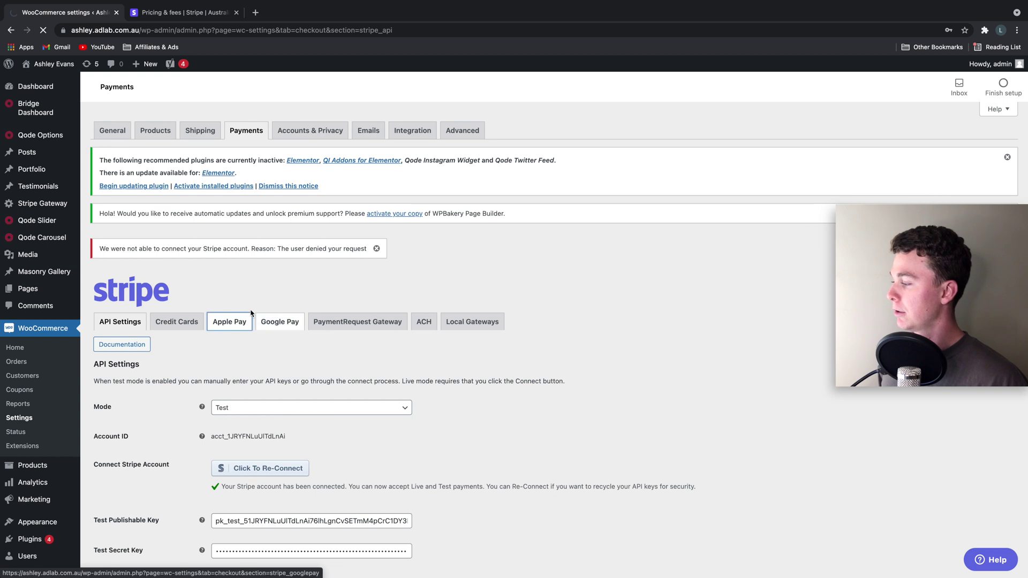
Step: Register the site's domain for Apple Pay, confirm success, and open the Apple Pay documentation
scroll(246, 348, down, 2)
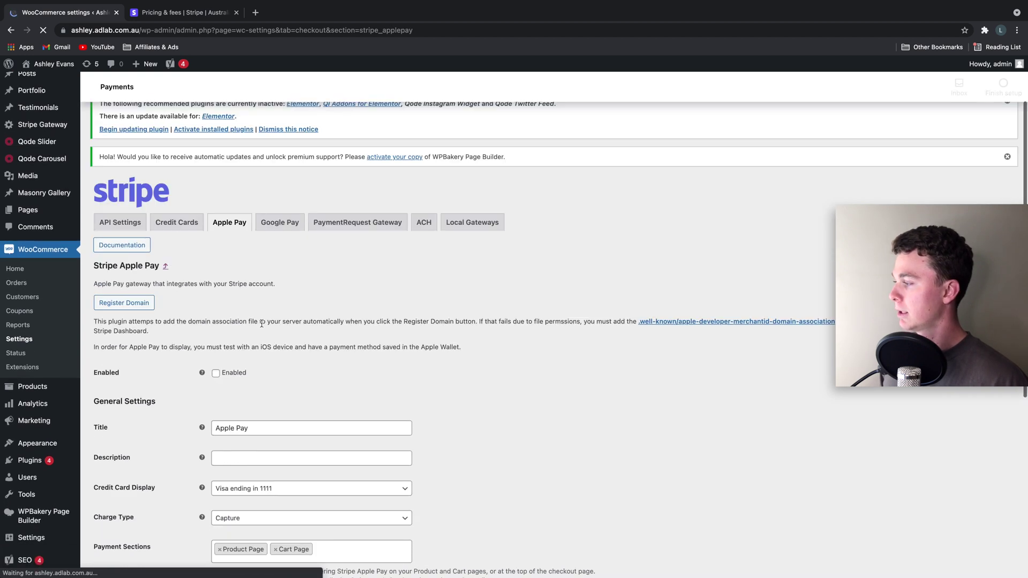
scroll(235, 356, down, 1)
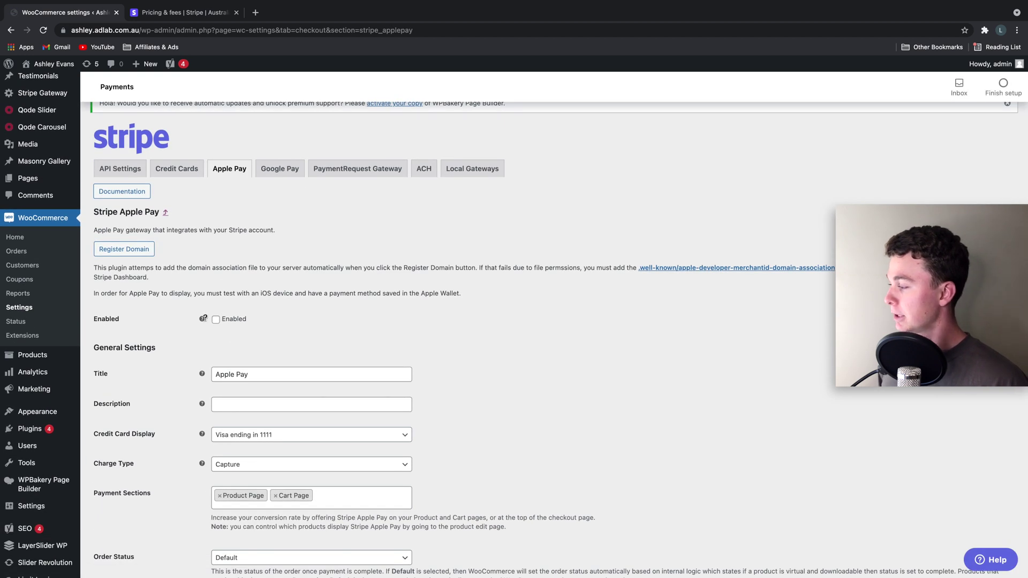
scroll(224, 321, down, 5)
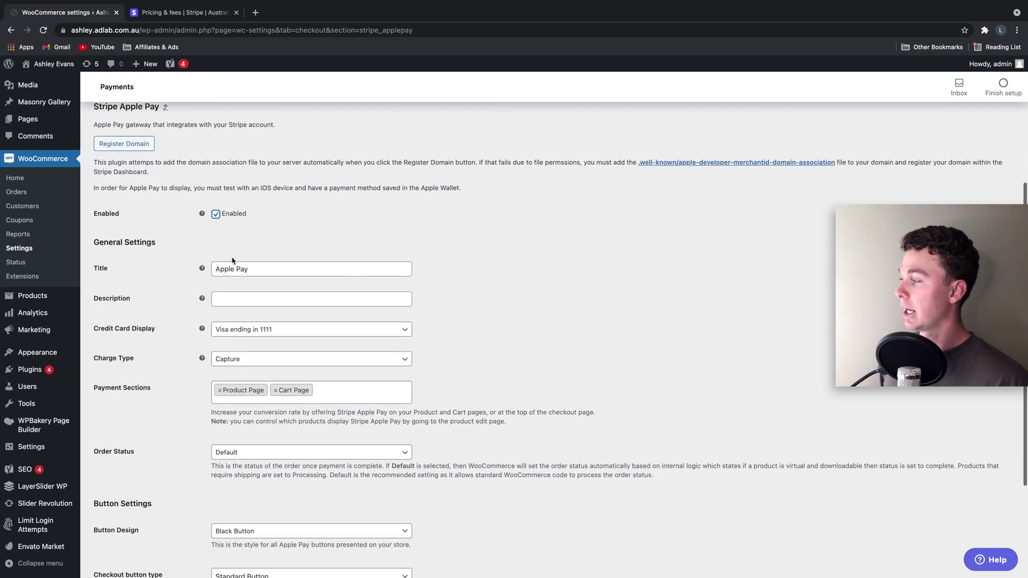
scroll(265, 251, up, 2)
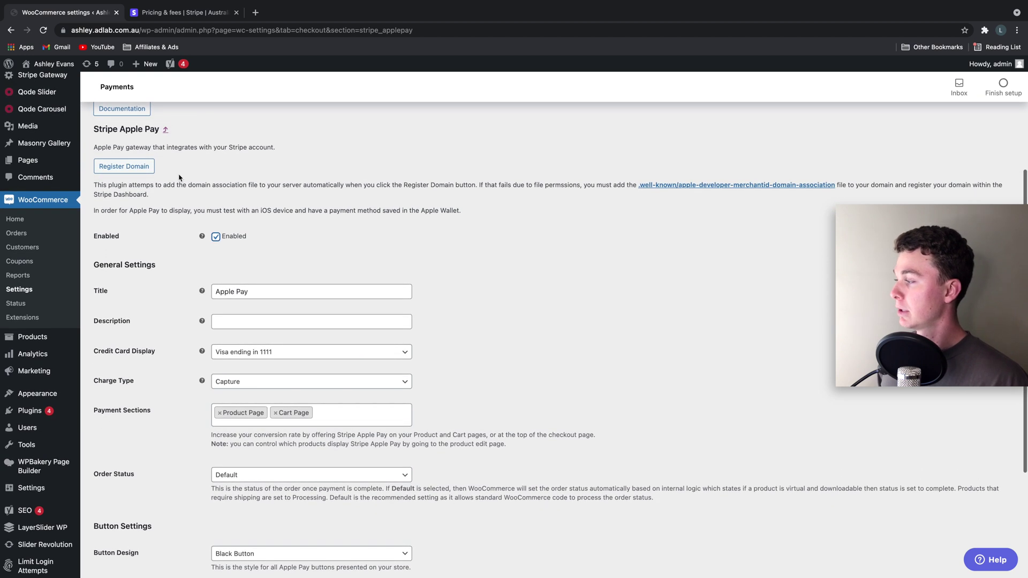
click(150, 171)
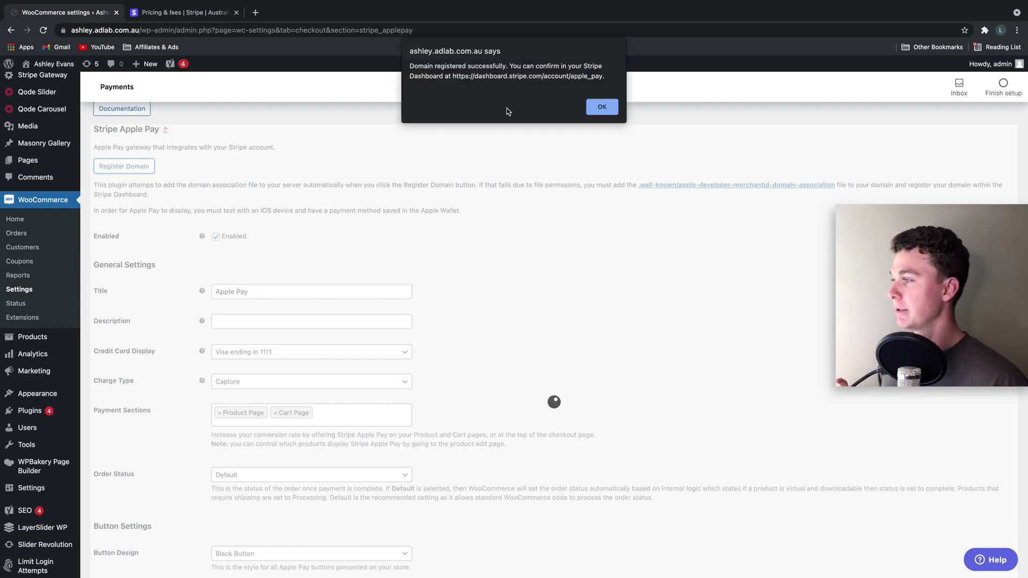
click(602, 106)
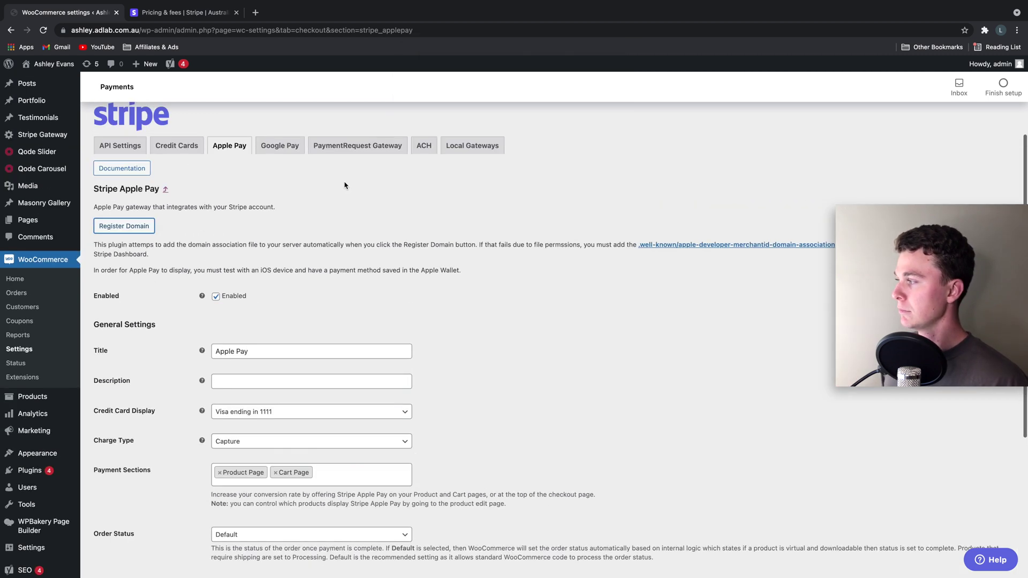
click(141, 170)
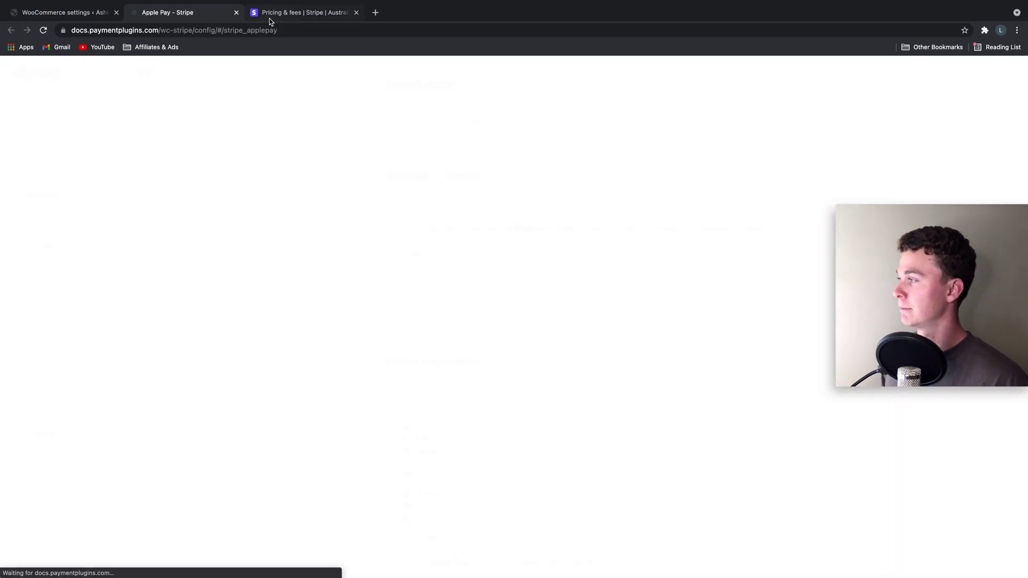
Step: Read the Register Domain docs through the 'Add new domain' and verification file steps, then return to settings
scroll(270, 254, down, 3)
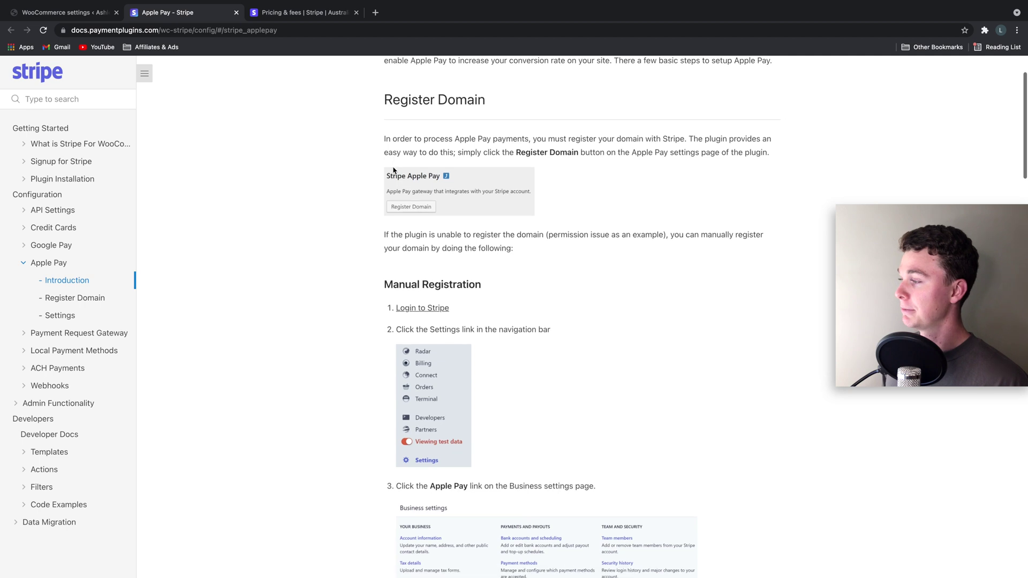
drag(382, 98, 539, 139)
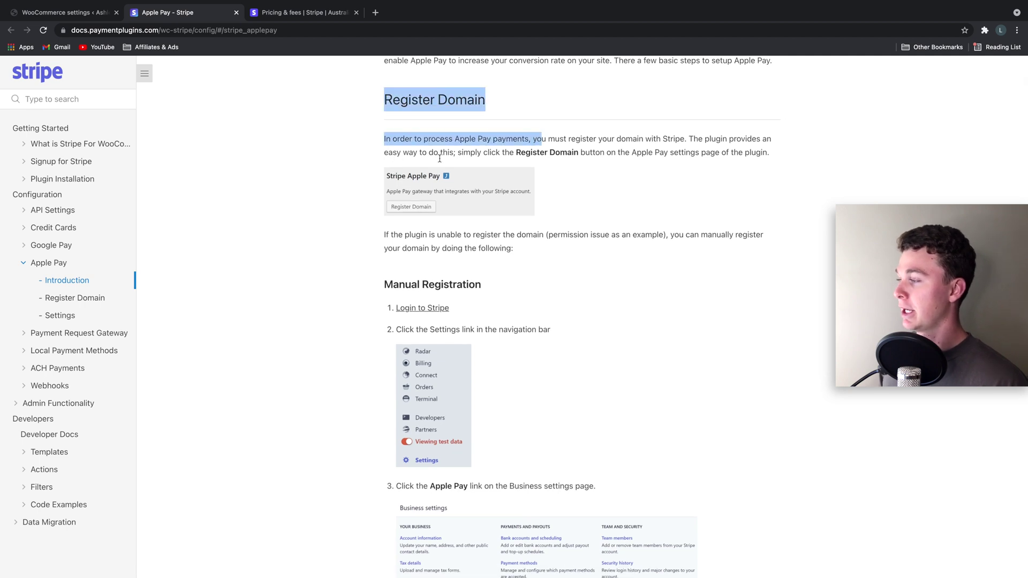
scroll(424, 186, down, 3)
scroll(409, 178, up, 2)
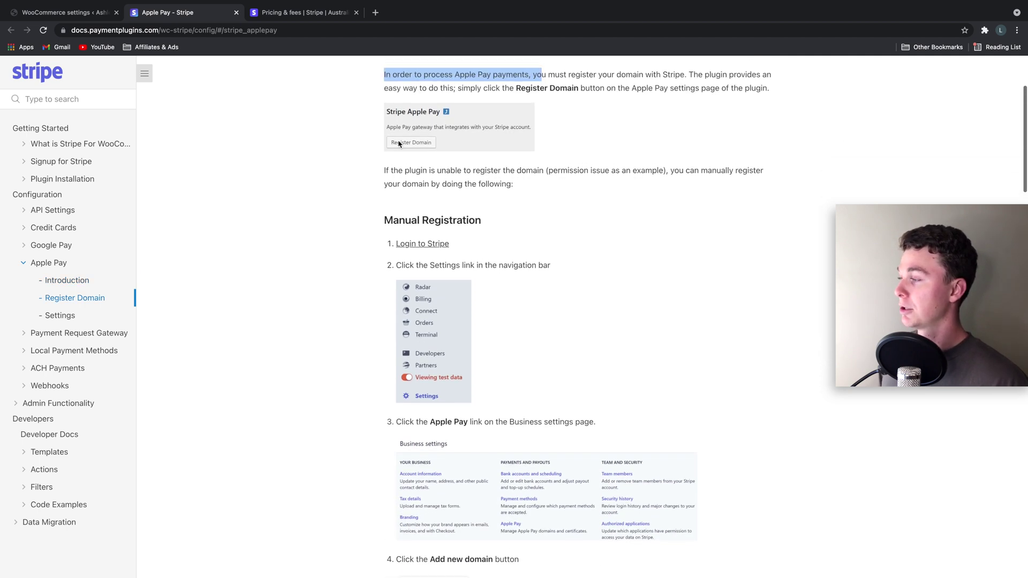
scroll(409, 179, up, 1)
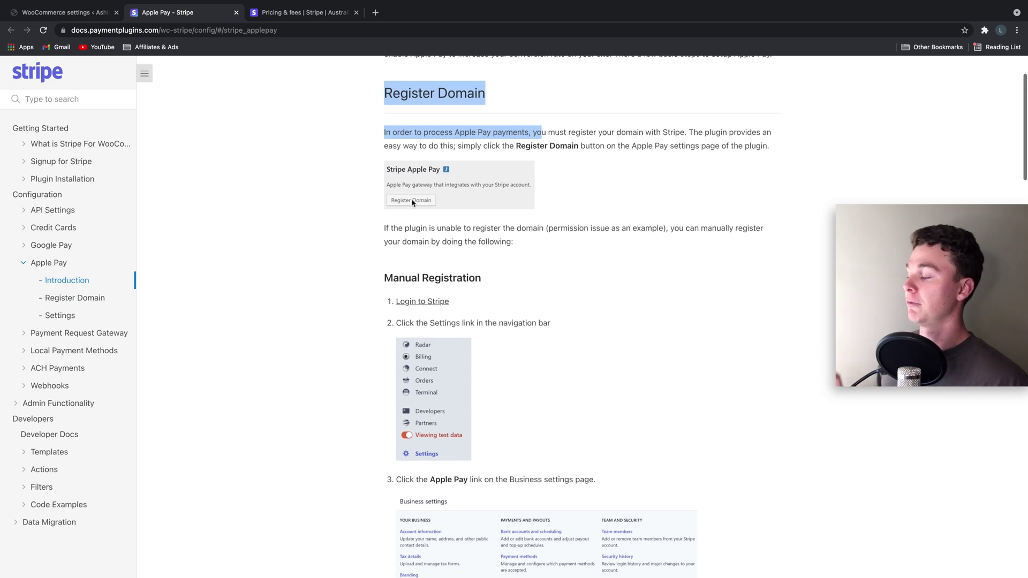
scroll(423, 206, down, 1)
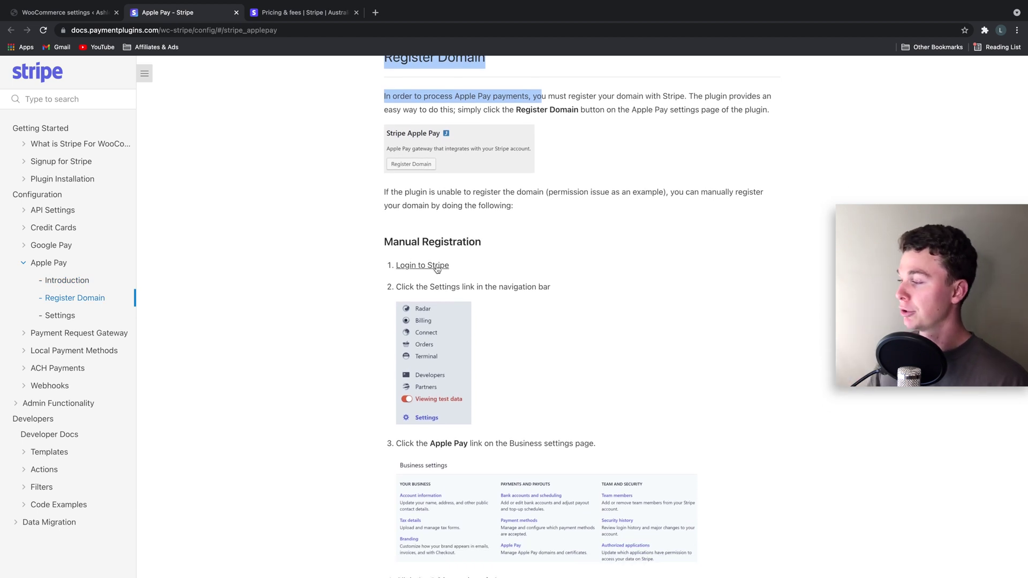
scroll(436, 262, down, 1)
scroll(434, 230, down, 2)
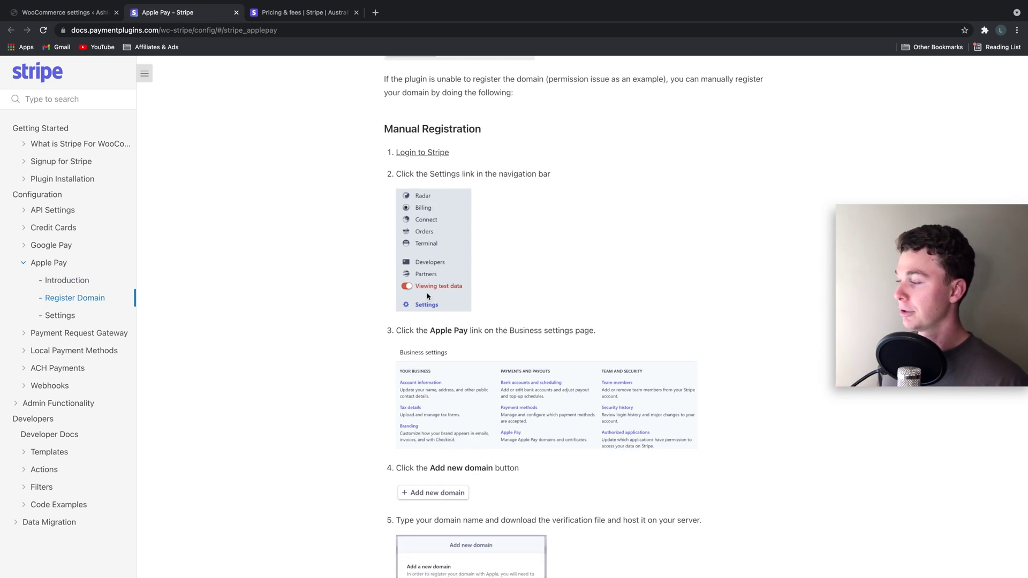
scroll(700, 440, down, 2)
scroll(471, 390, down, 2)
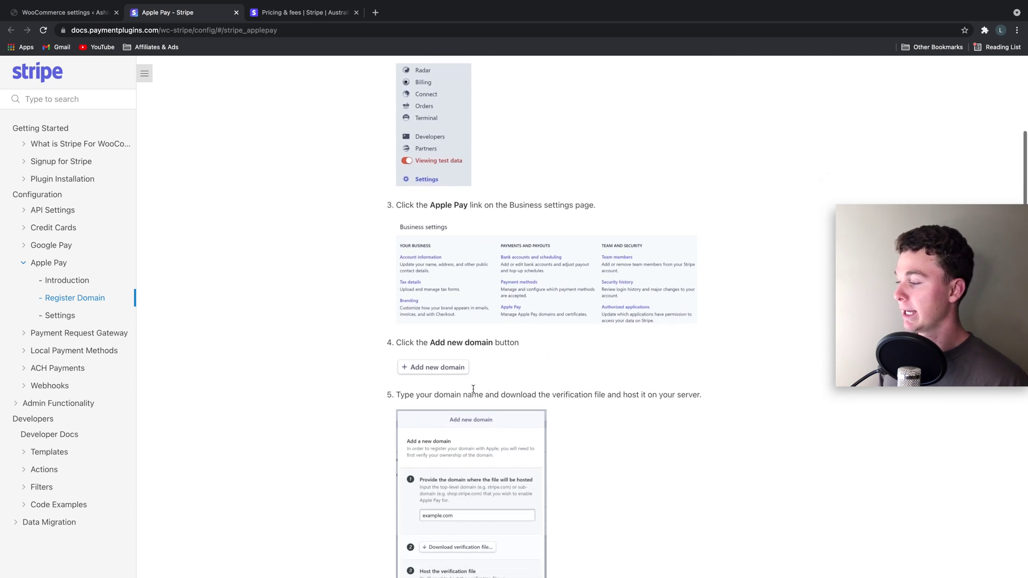
scroll(495, 431, down, 2)
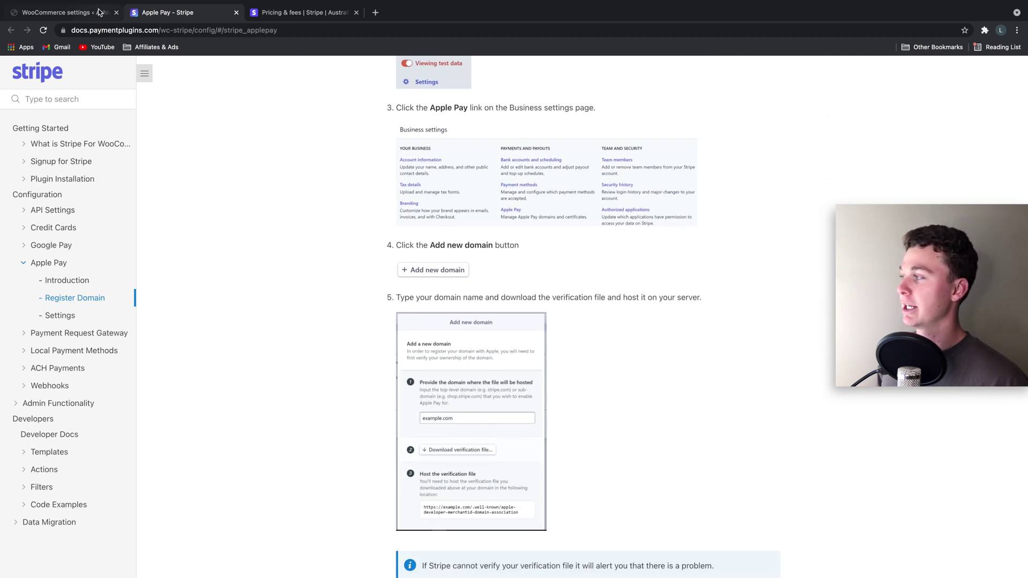
key(ctrl+shift+Tab)
Step: Inspect the 'Apple Pay' title text and the empty description field
scroll(246, 287, down, 2)
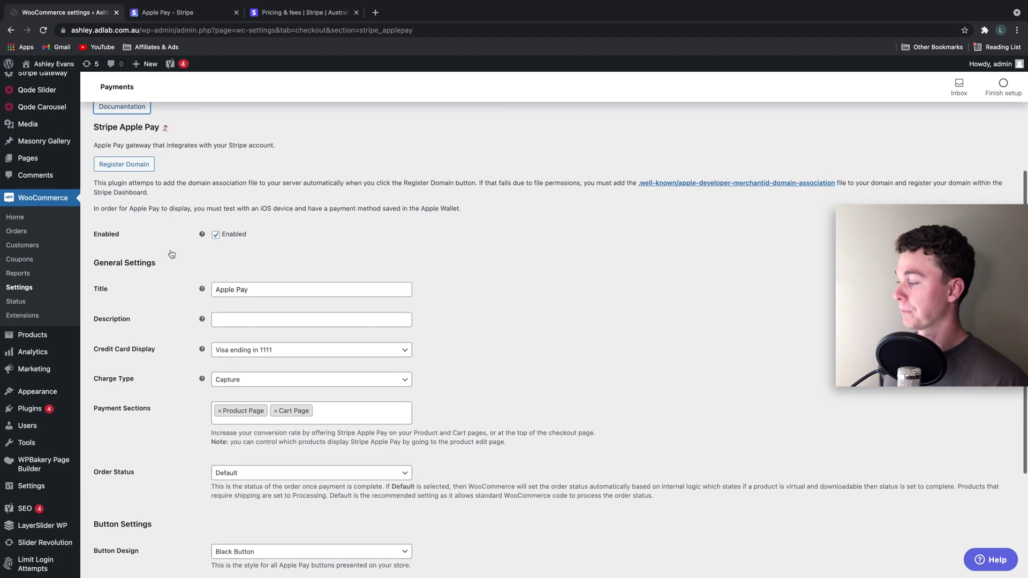
click(241, 282)
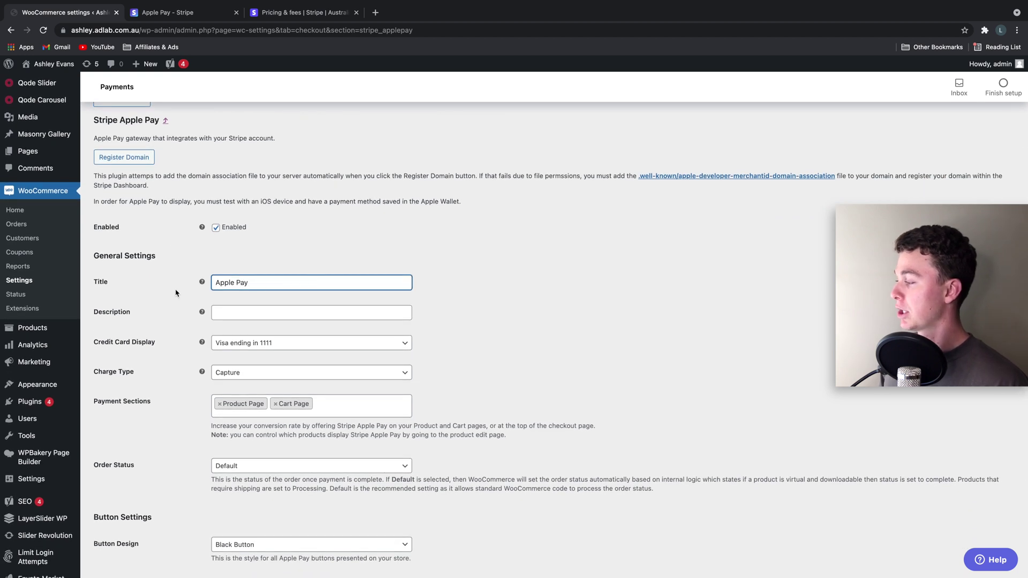
drag(309, 284, 189, 288)
click(246, 313)
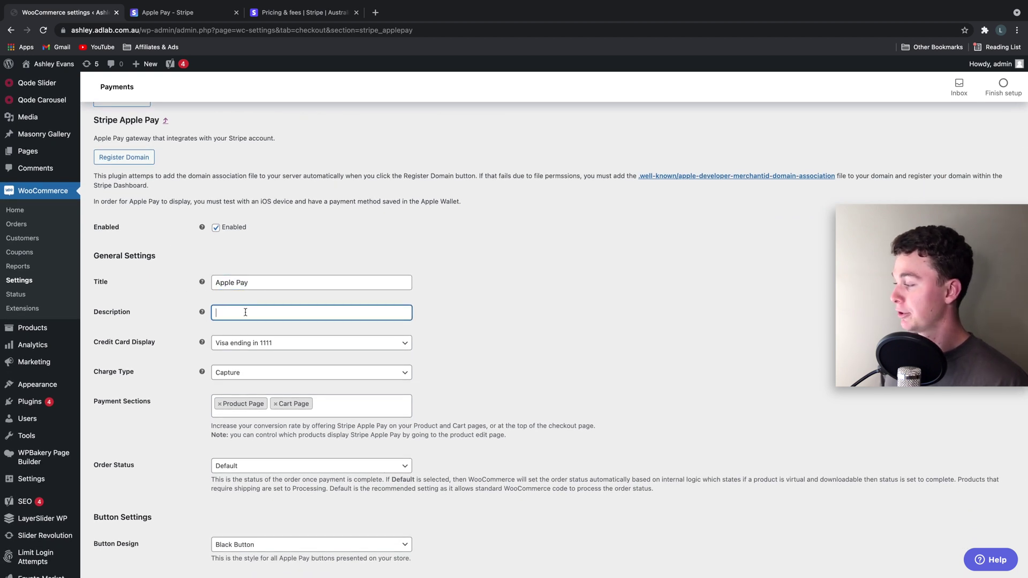
scroll(246, 313, down, 5)
Step: Review the Credit Card Display and Charge Type choices, keeping Capture unchanged
click(282, 176)
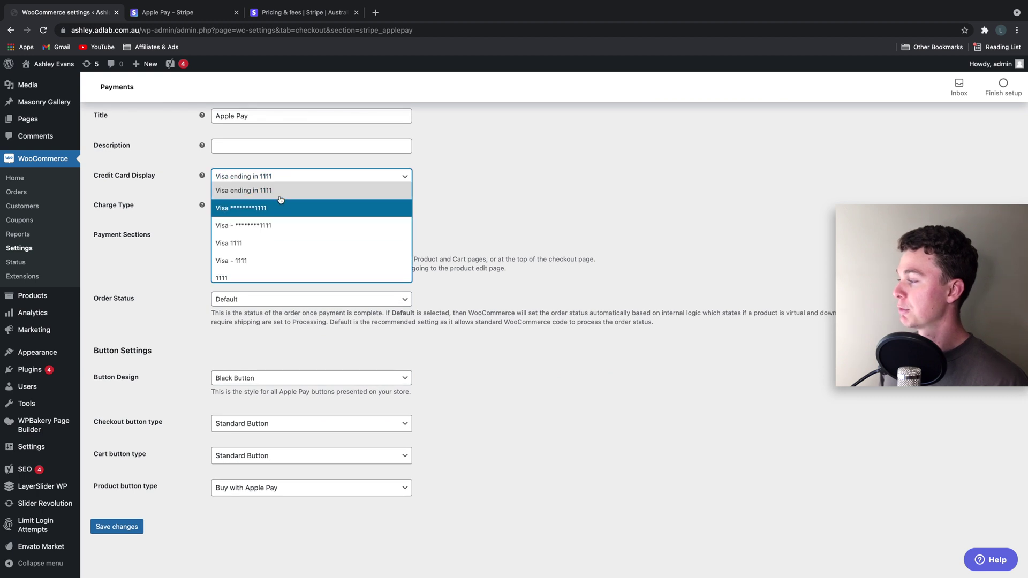
click(440, 185)
click(269, 172)
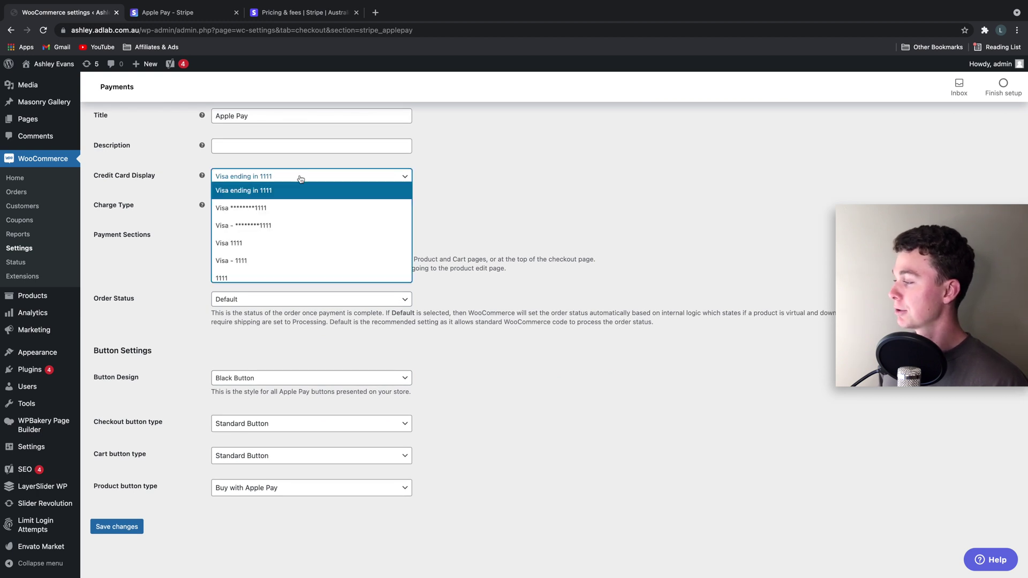
click(452, 190)
click(227, 206)
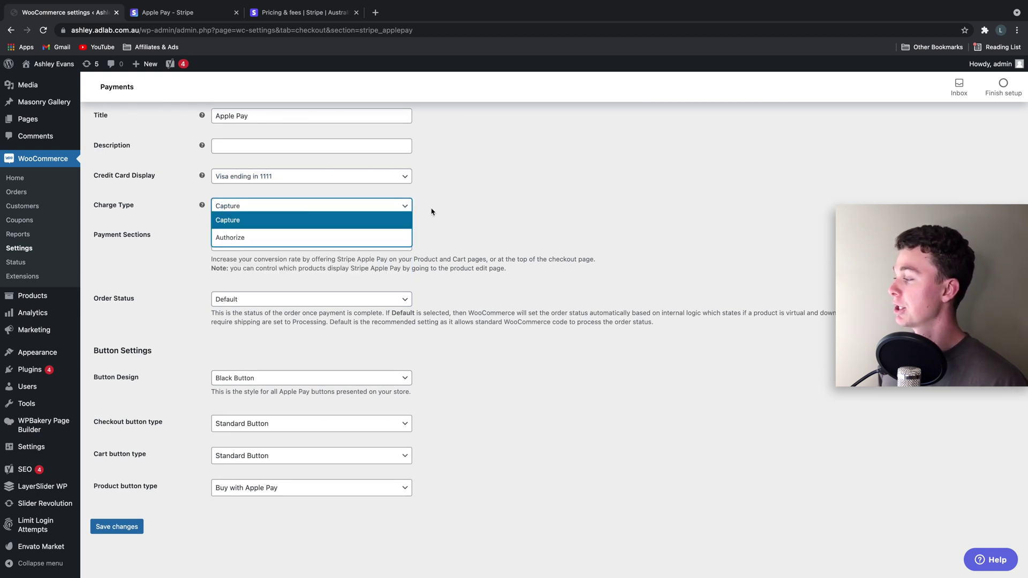
click(452, 208)
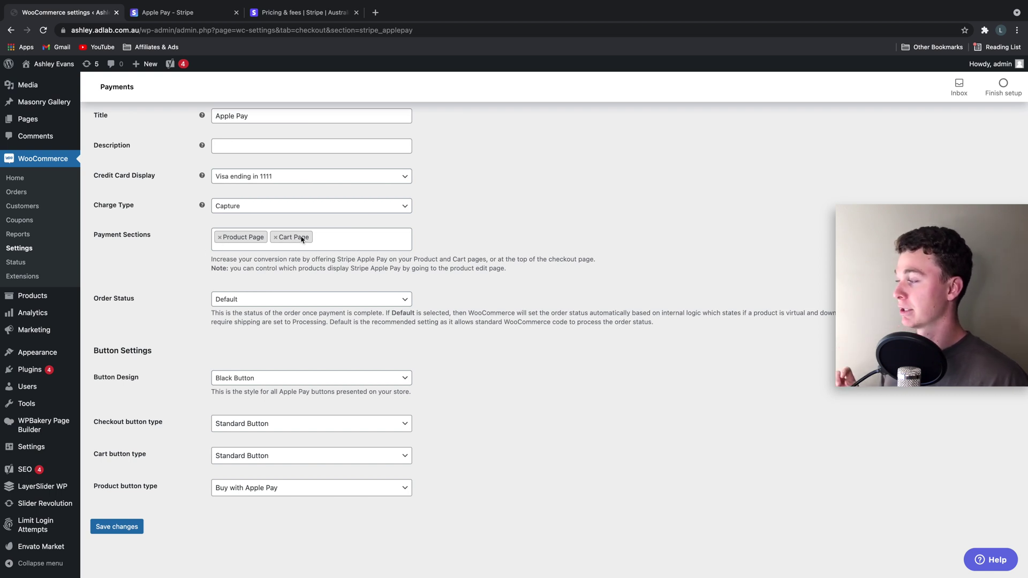
Step: Review the Payment Sections options, leaving Product Page and Cart Page selected
click(321, 235)
click(201, 238)
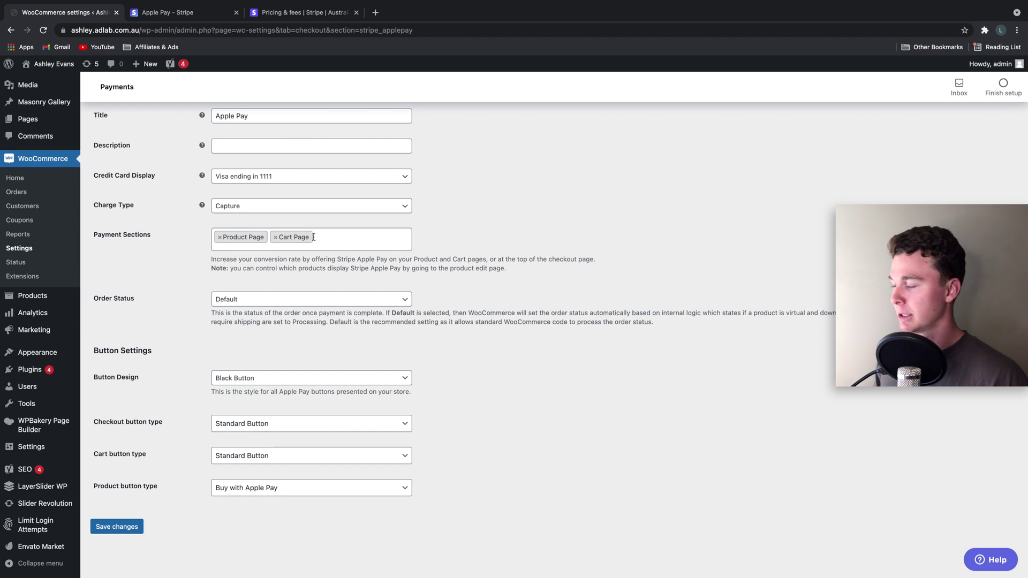
click(335, 238)
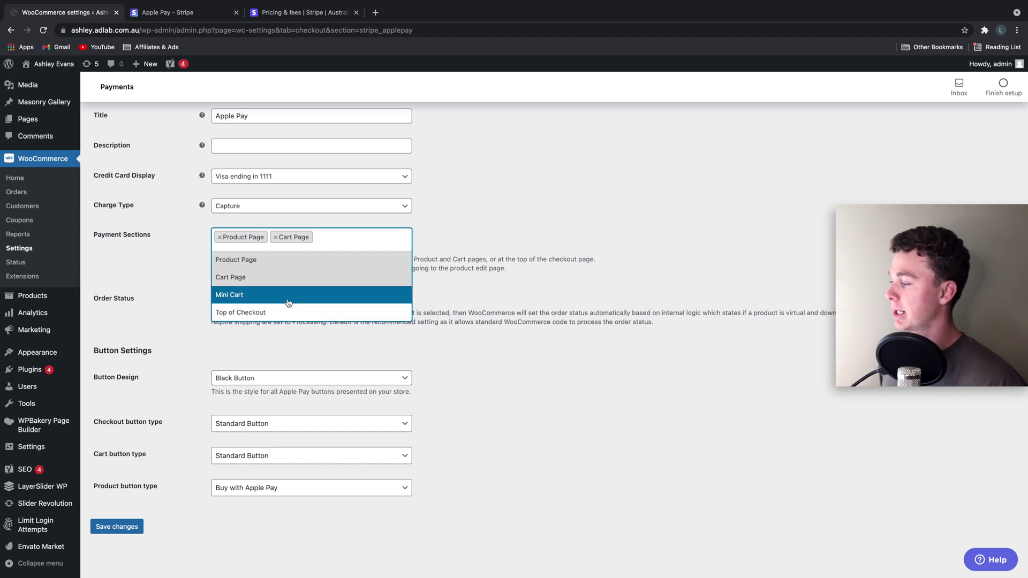
click(278, 223)
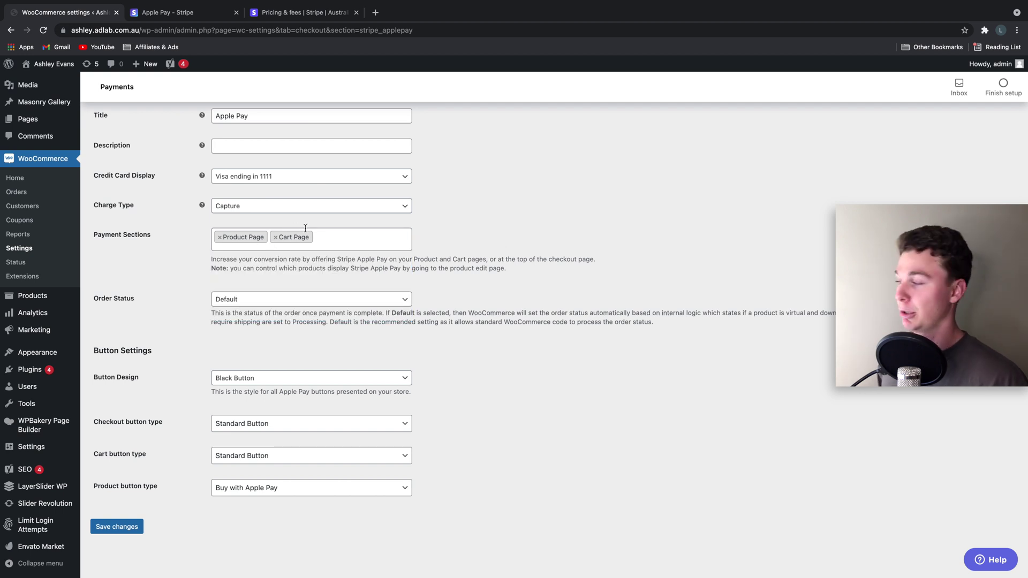
scroll(305, 229, down, 1)
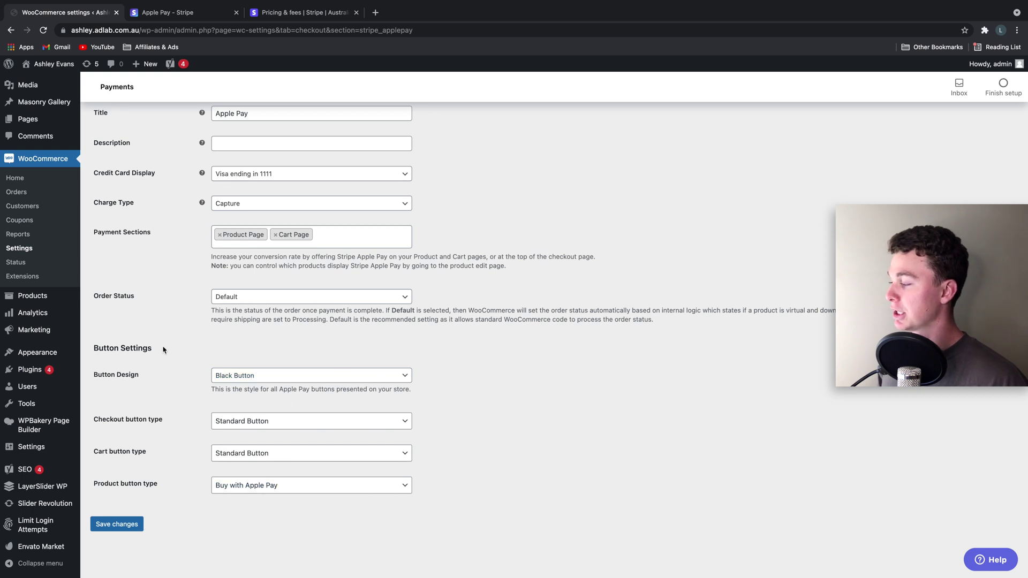
drag(162, 350, 99, 346)
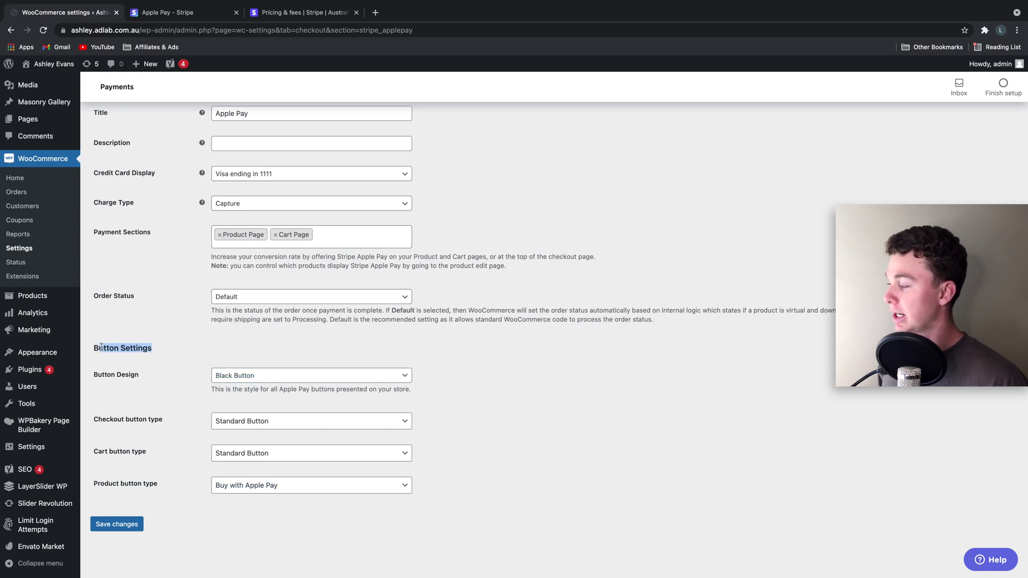
click(187, 394)
click(229, 376)
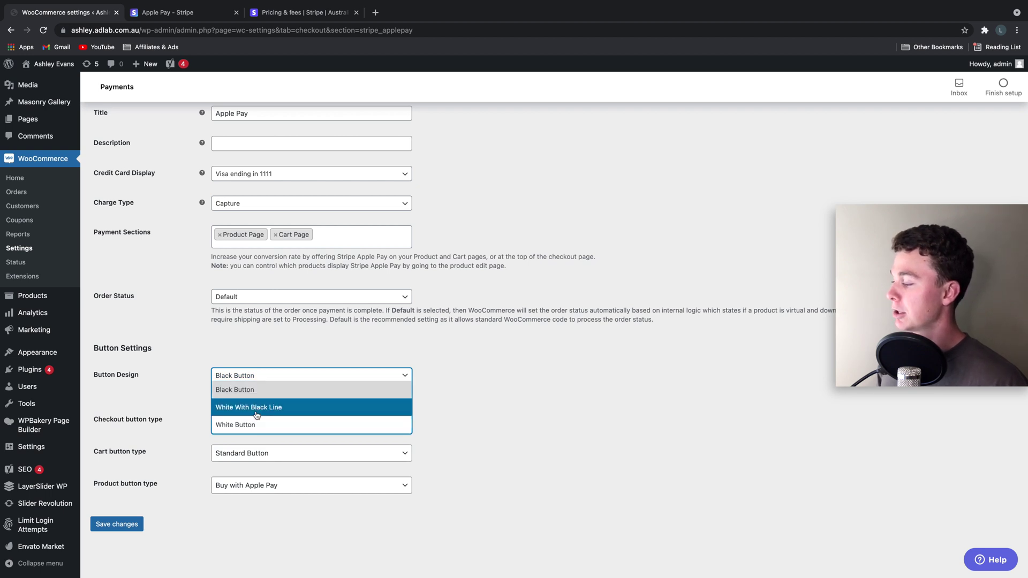
click(462, 387)
click(296, 427)
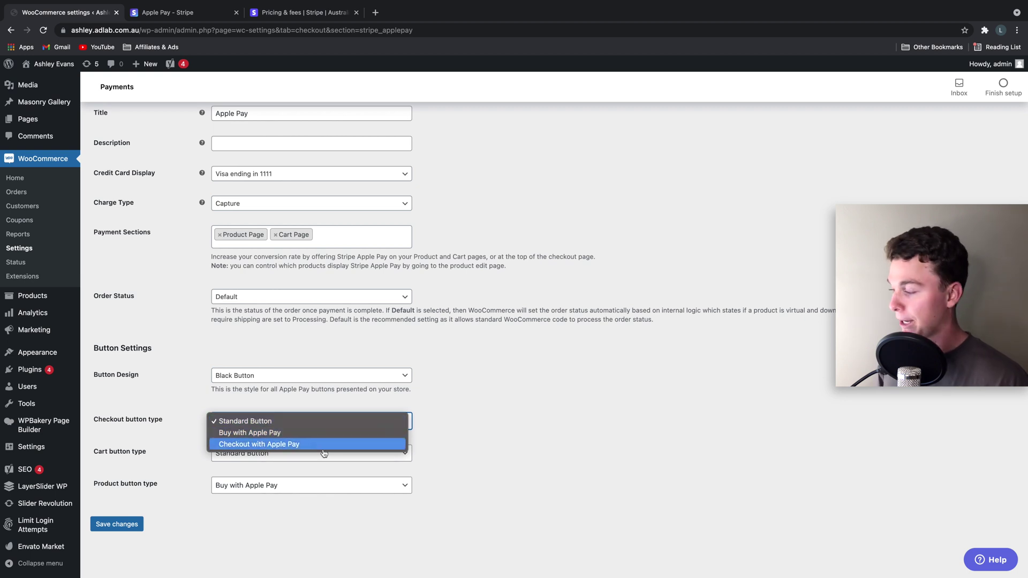
click(460, 460)
click(287, 462)
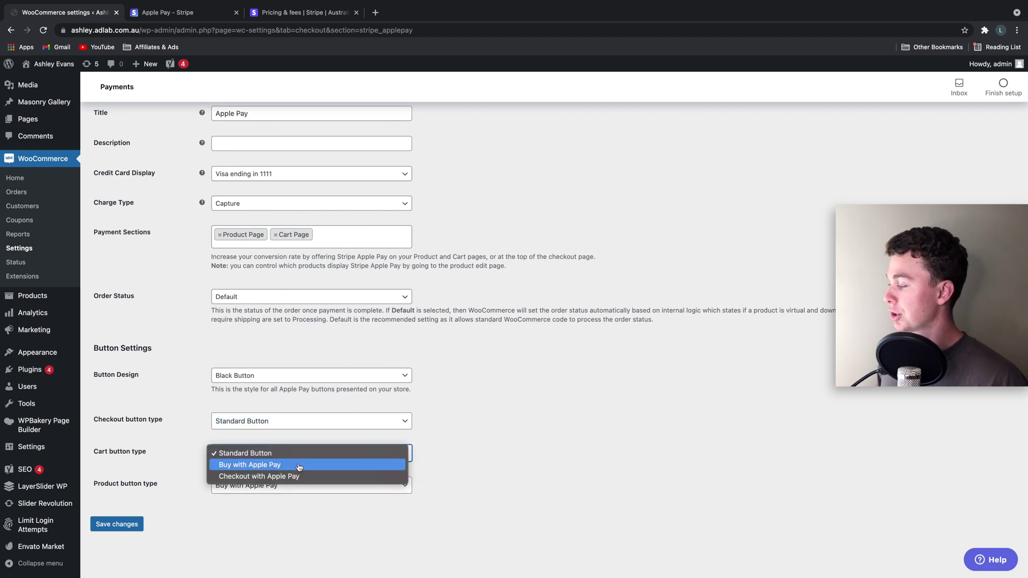
click(418, 452)
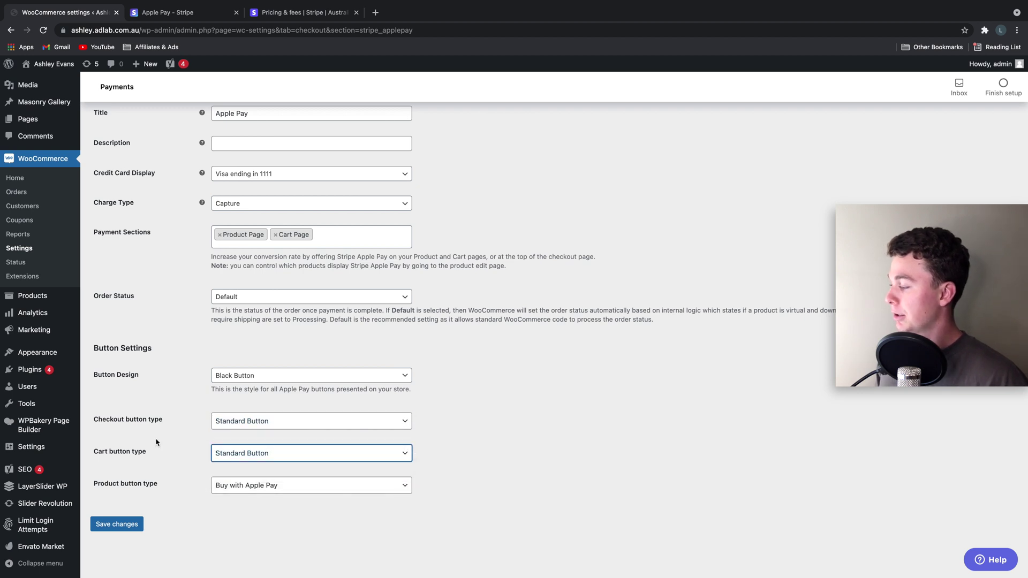
click(257, 489)
click(569, 458)
scroll(488, 434, up, 5)
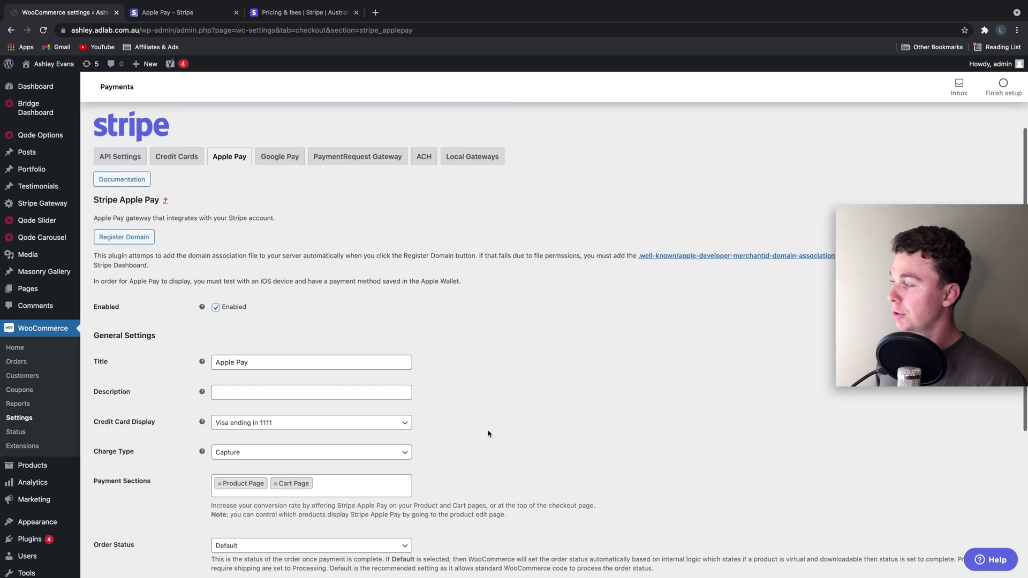
scroll(488, 434, up, 5)
scroll(362, 338, down, 3)
scroll(365, 400, up, 3)
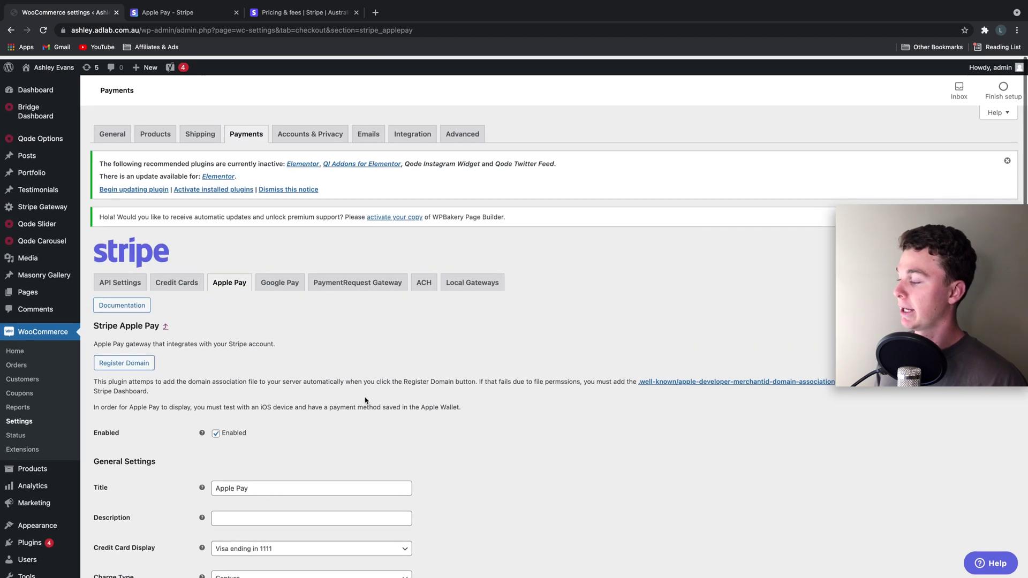
scroll(365, 400, down, 5)
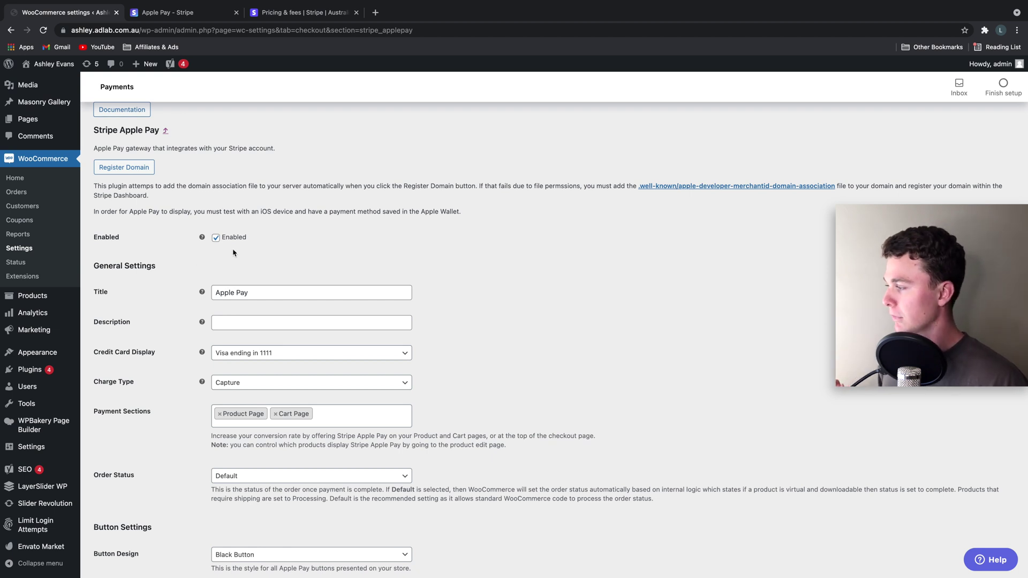
scroll(219, 239, up, 5)
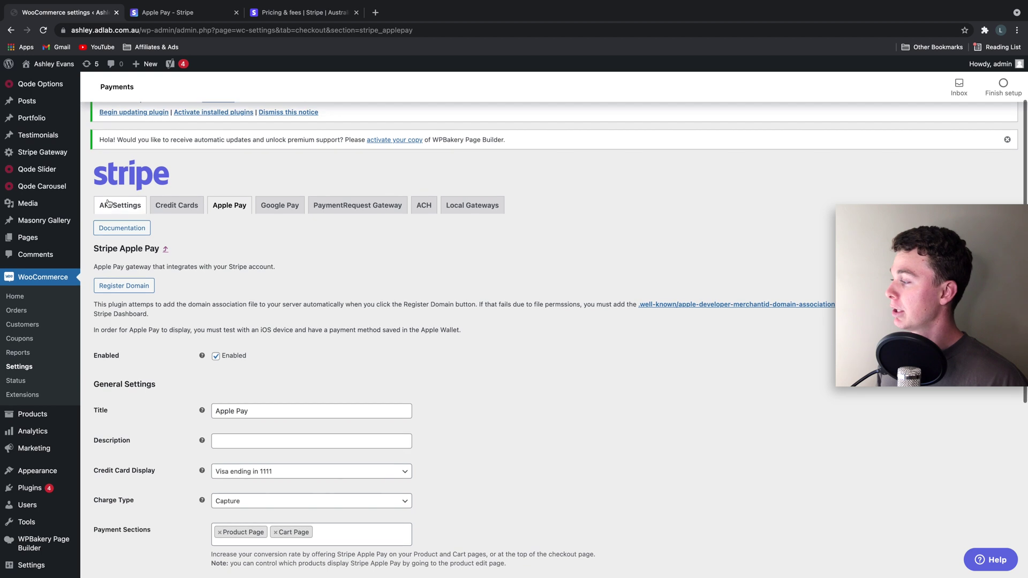
click(120, 205)
Step: Leave the Apple Pay page for API Settings without saving changes
click(548, 210)
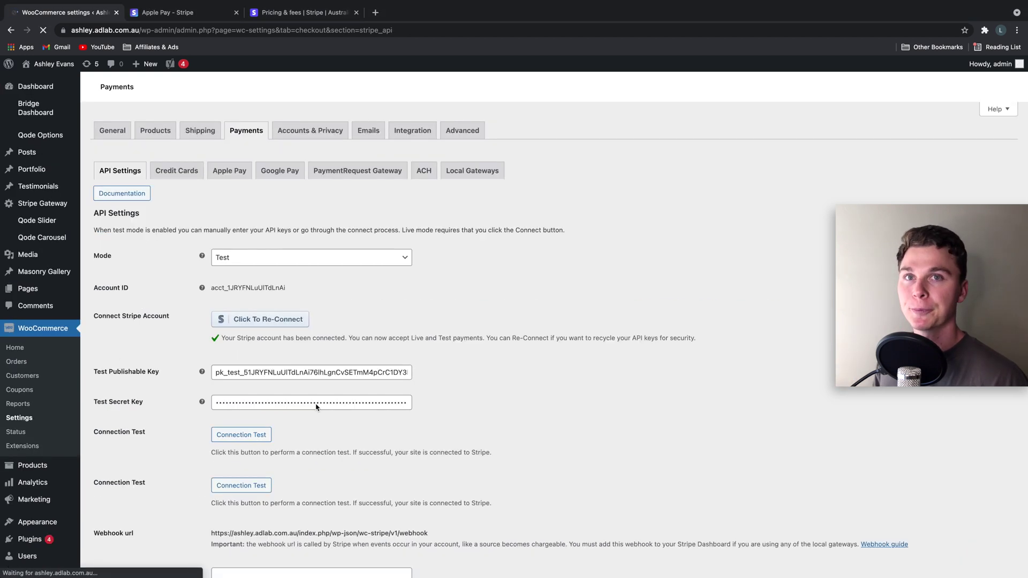
scroll(369, 395, down, 1)
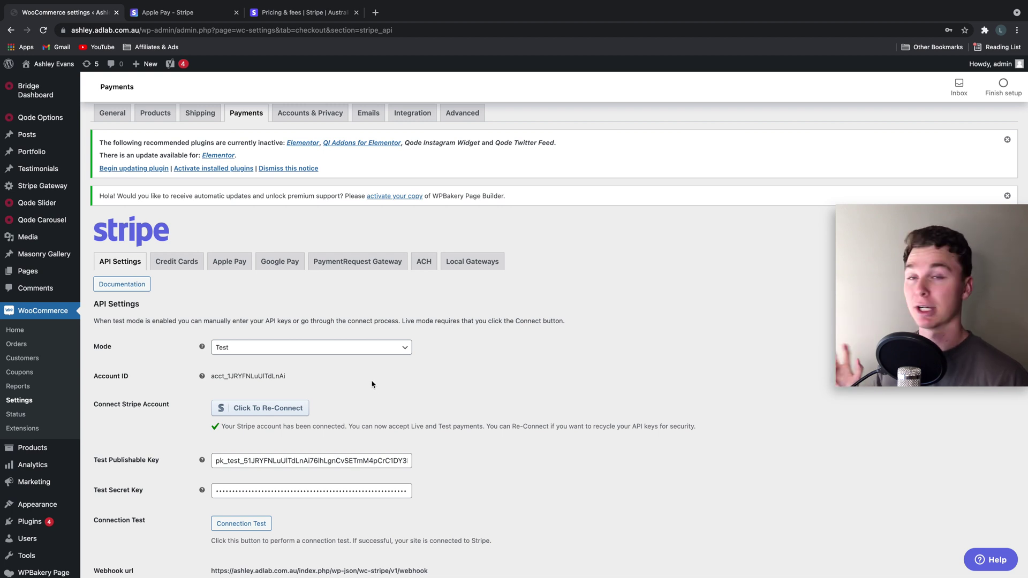
scroll(287, 366, down, 2)
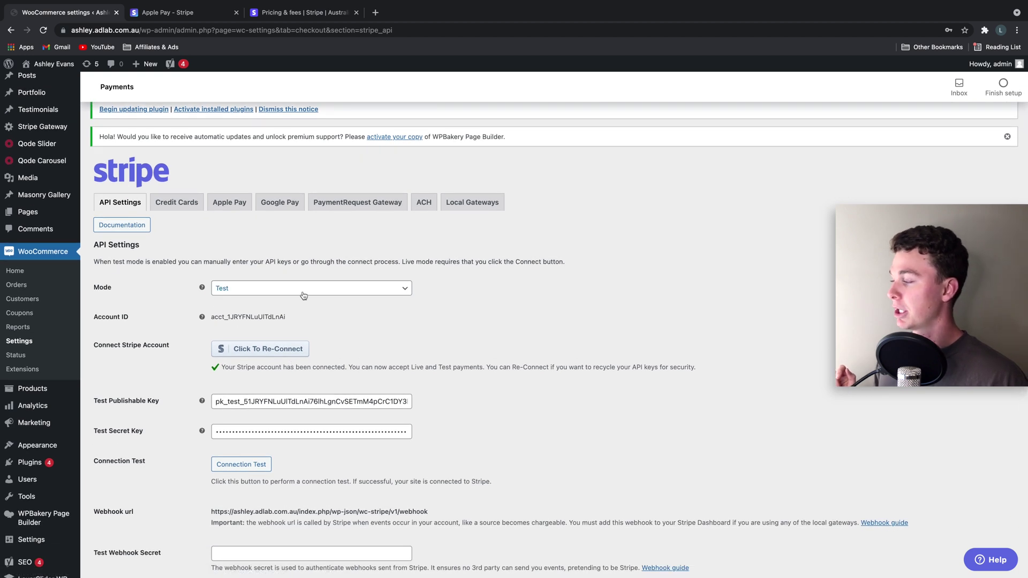
Step: Confirm the Mode dropdown stays on Test and review the connected account settings
click(301, 289)
click(452, 322)
scroll(436, 321, down, 1)
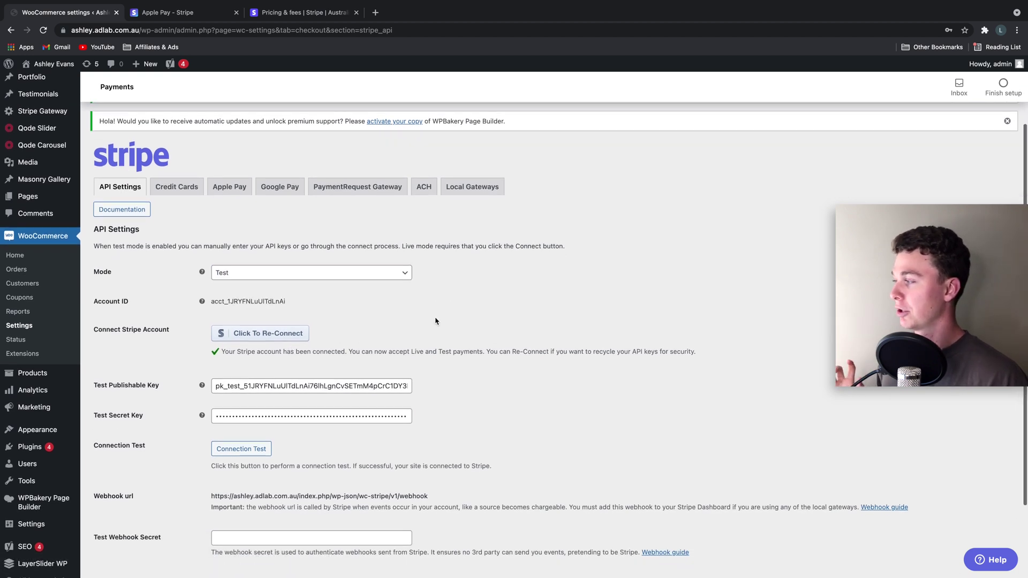
double_click(120, 165)
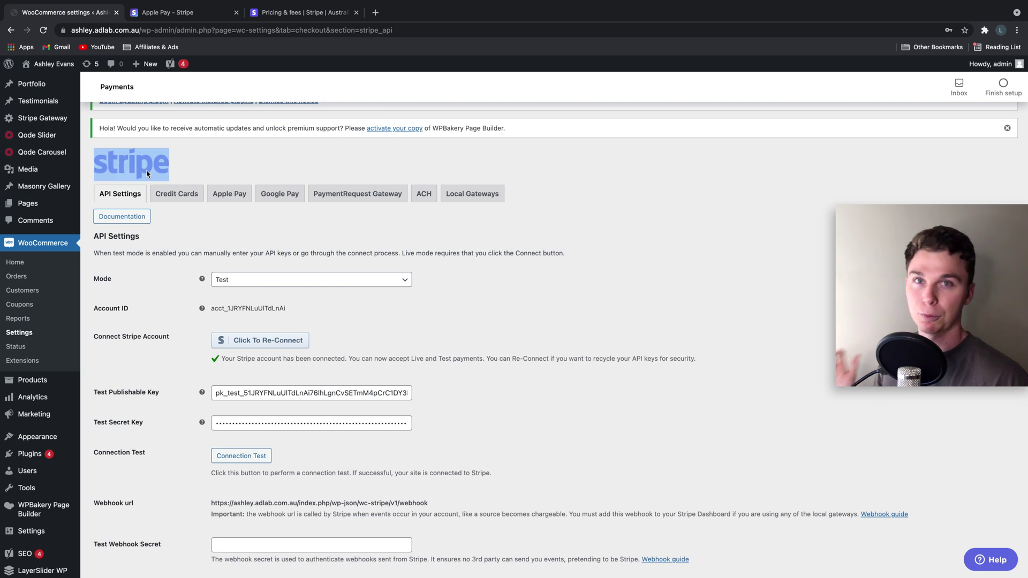
click(428, 239)
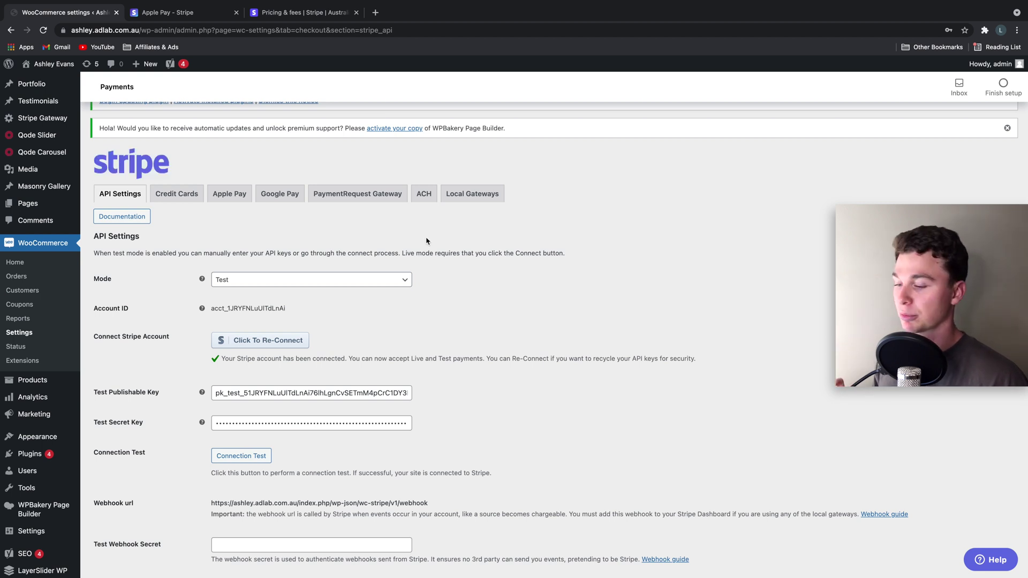